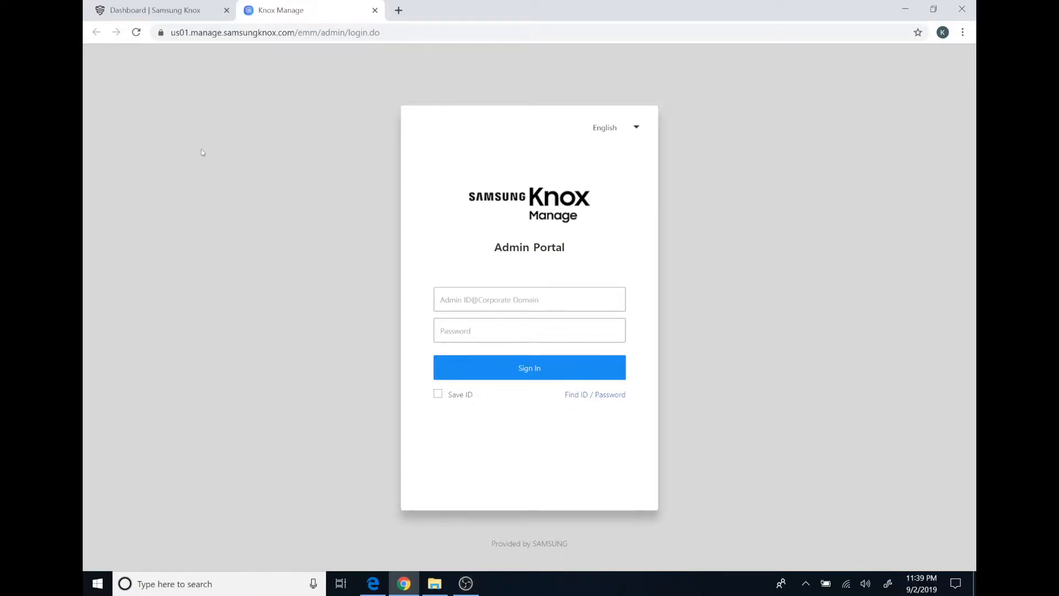
Return to the Samsung Knox dashboard that lists Knox Manage among My Knox solutions
click(179, 9)
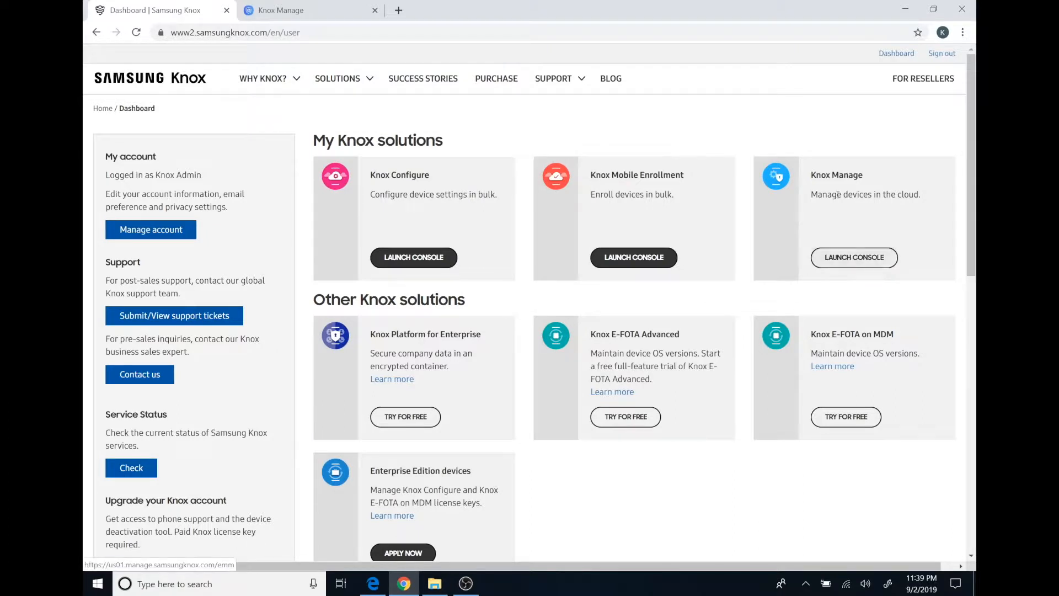
On the Admin Portal sign-in page, enter the administrator ID and password and submit
click(325, 11)
click(525, 299)
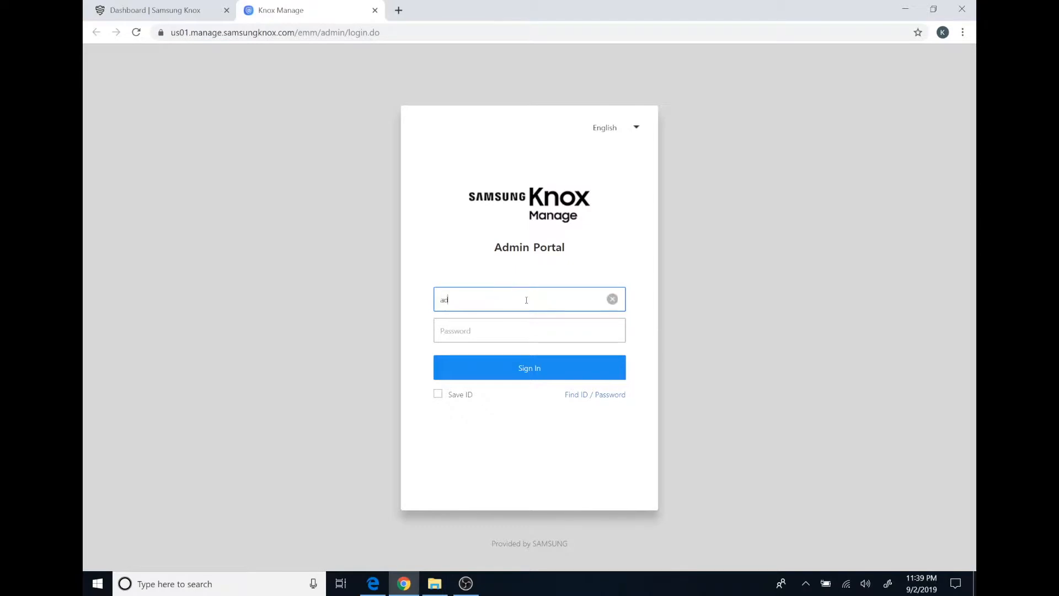
key(Tab)
text(**********)
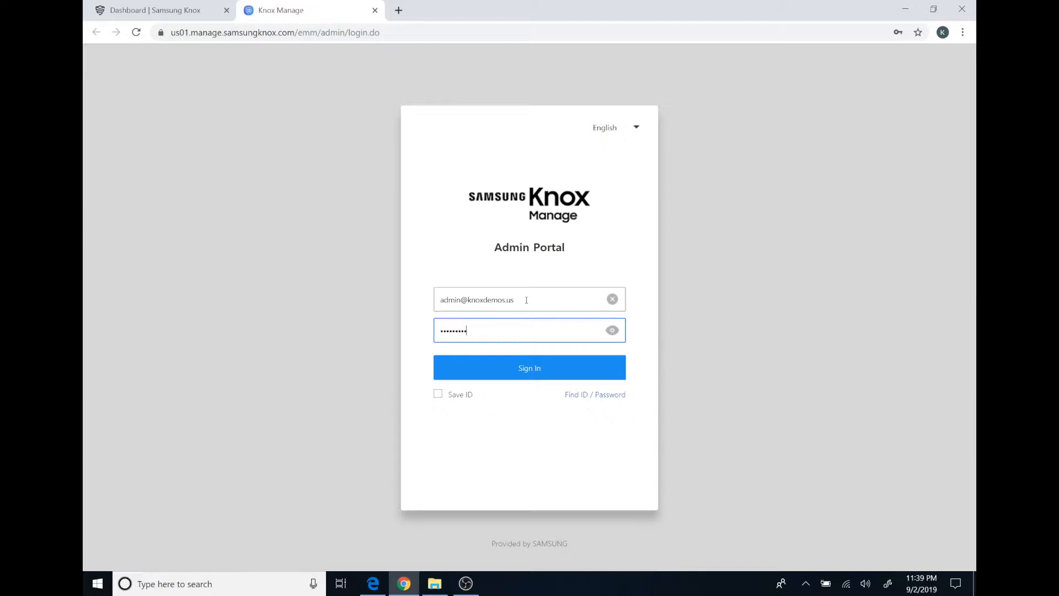
key(Return)
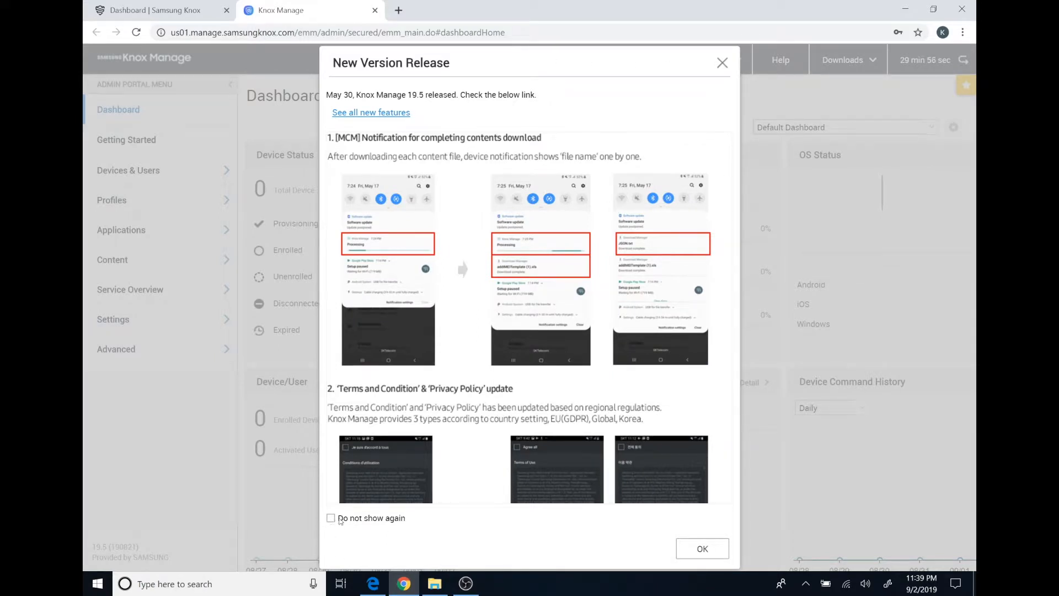
Close the New Version Release notes and hide the Expiring Licenses alert for today
click(720, 64)
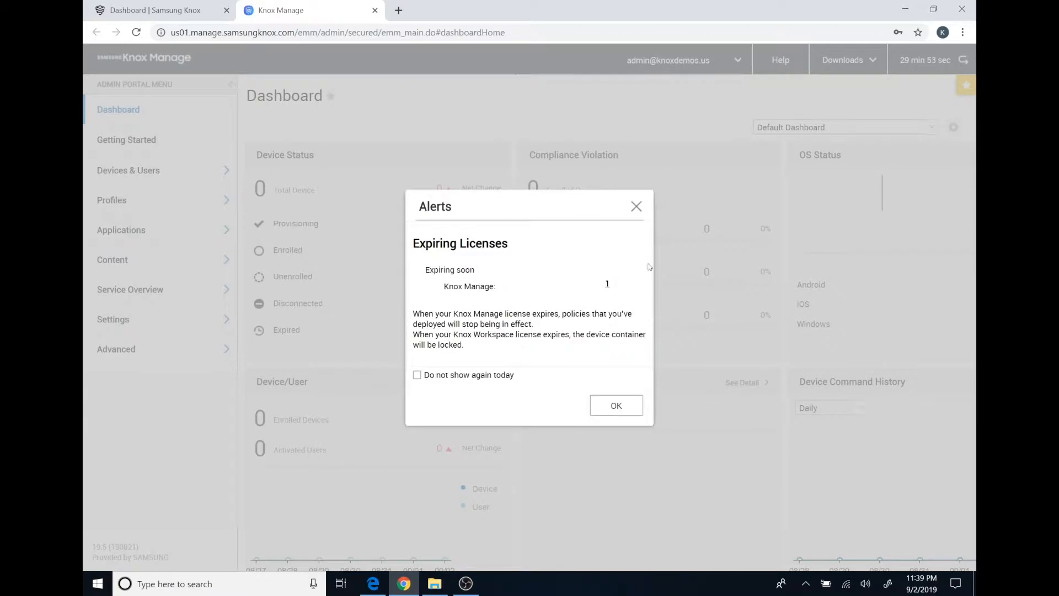
click(498, 376)
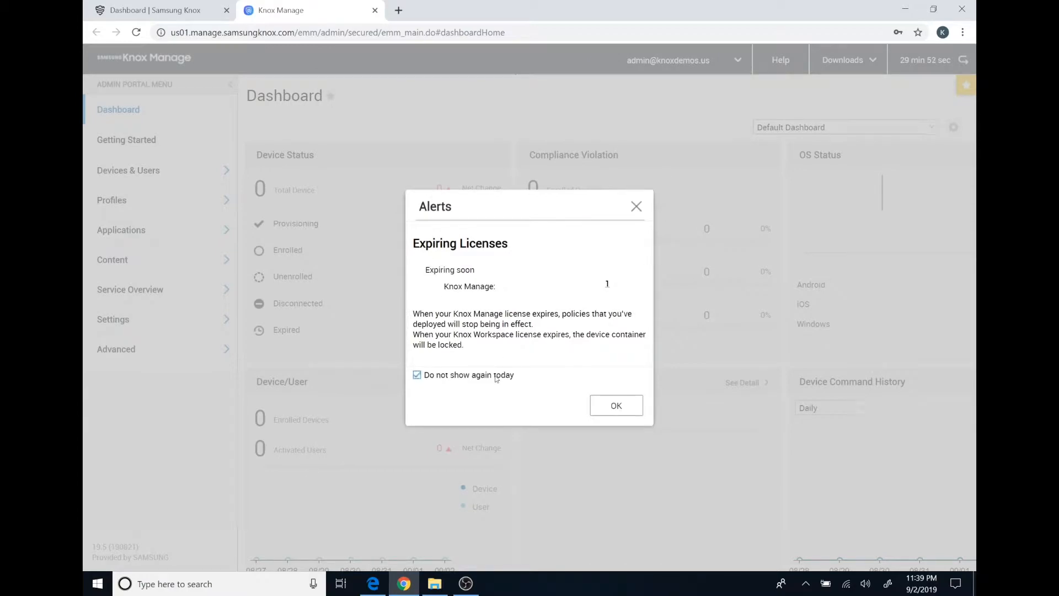
click(616, 406)
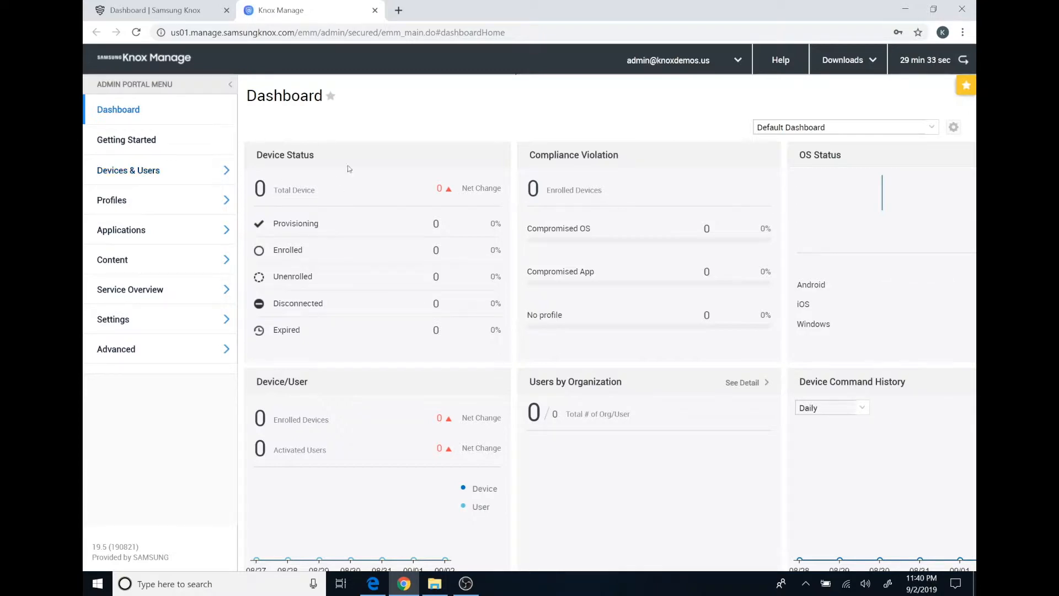
Open an empty Add Single User form under Devices & Users > Users & Organization
click(130, 176)
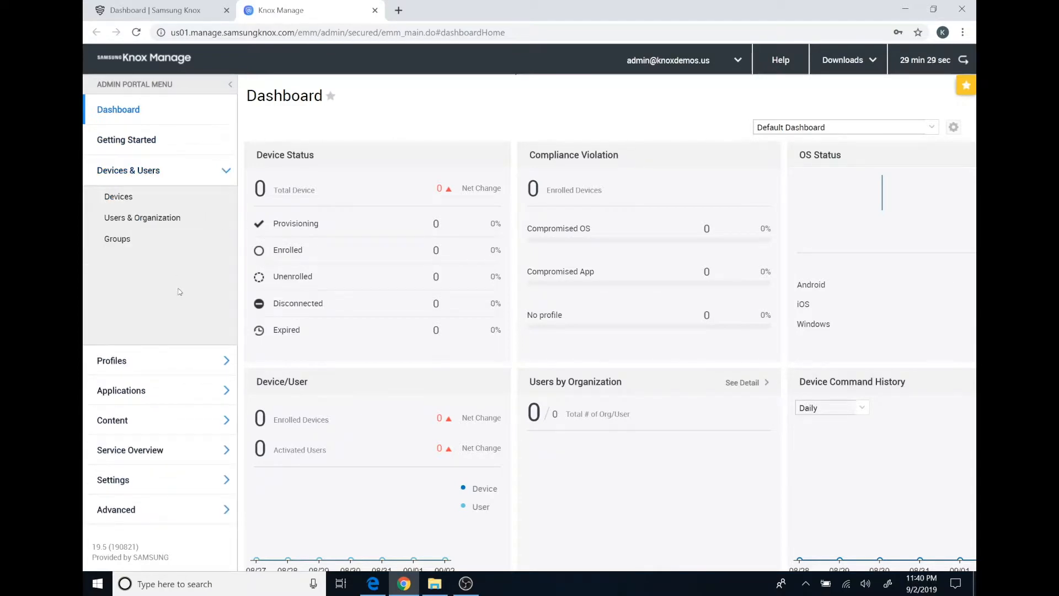
click(125, 223)
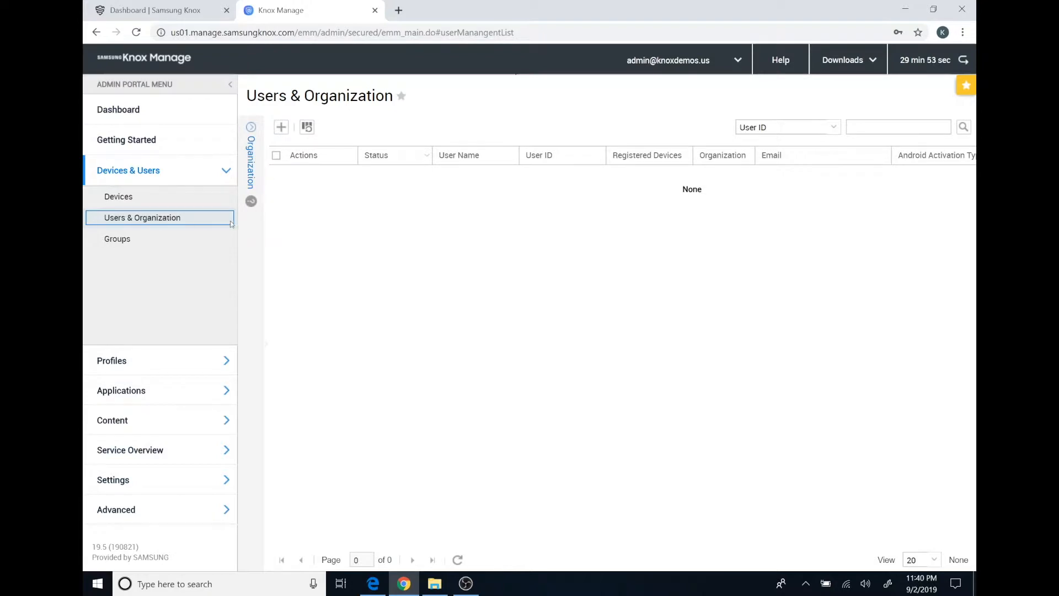
click(281, 127)
click(320, 145)
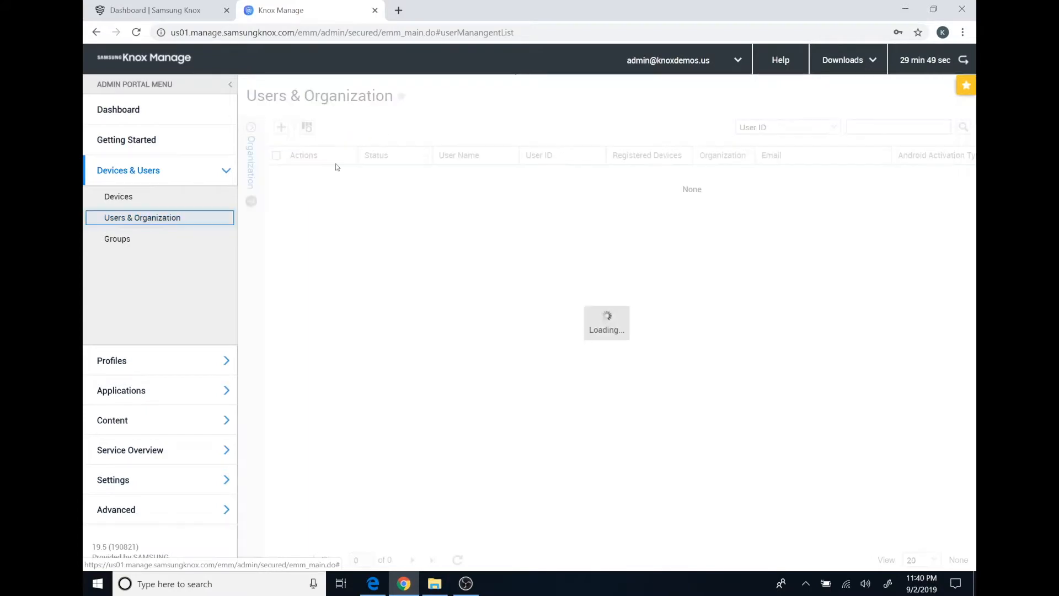
click(538, 221)
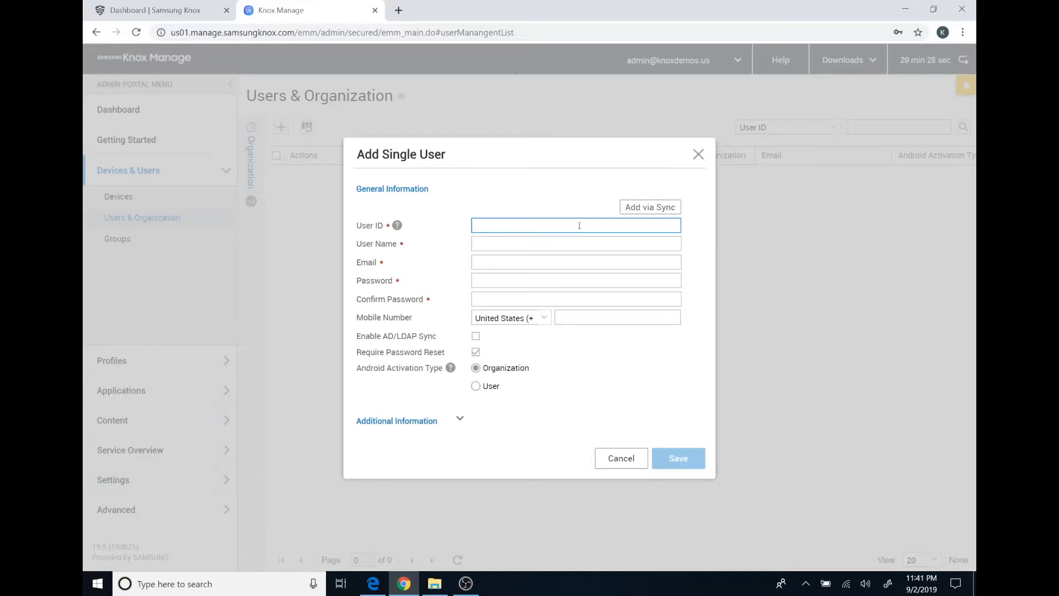
Fill in singleapp as User ID and User Name, plus its e-mail and password, and save
text(singleapp)
key(Tab)
text(singleapp)
key(Tab)
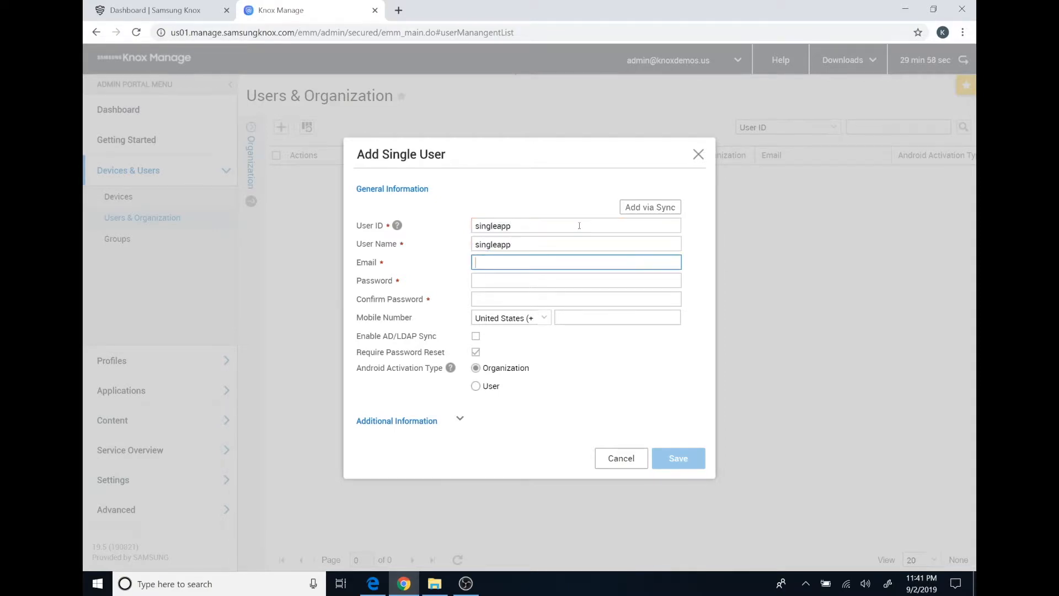
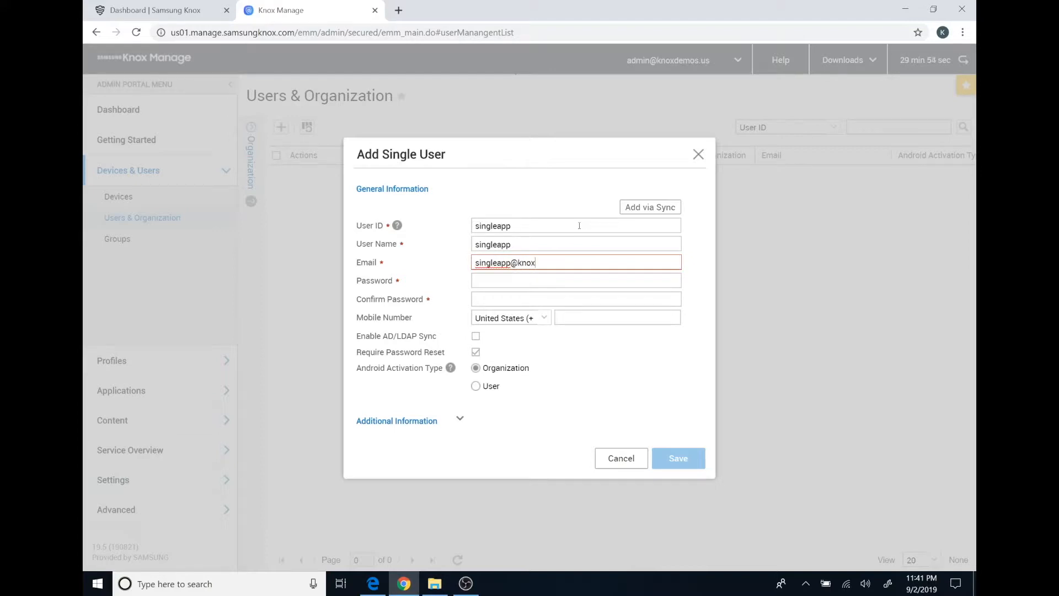
key(Tab)
text(••••••••••)
key(Tab)
text(••••••••••)
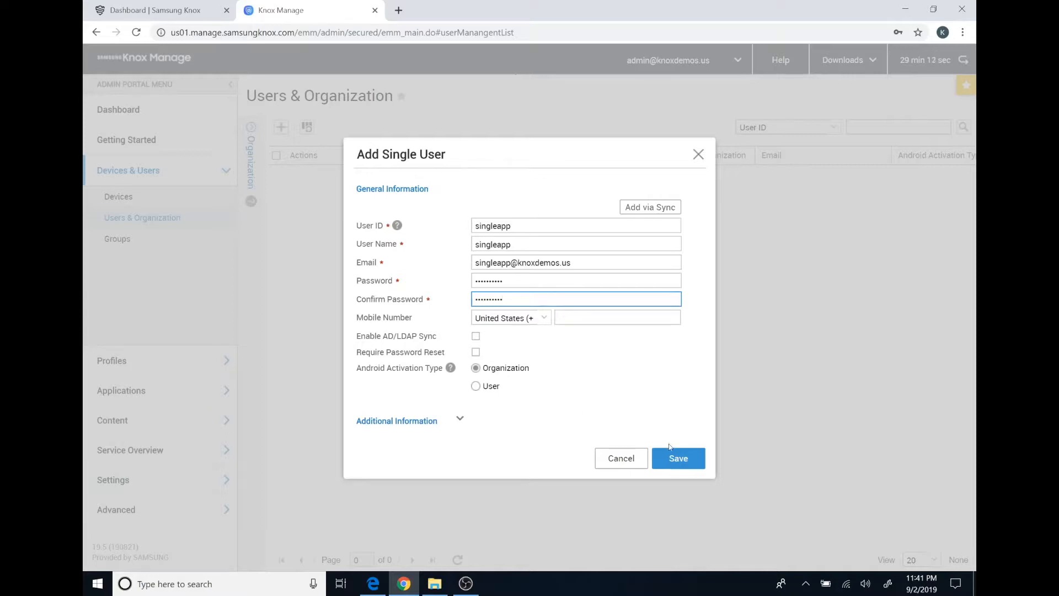
click(678, 459)
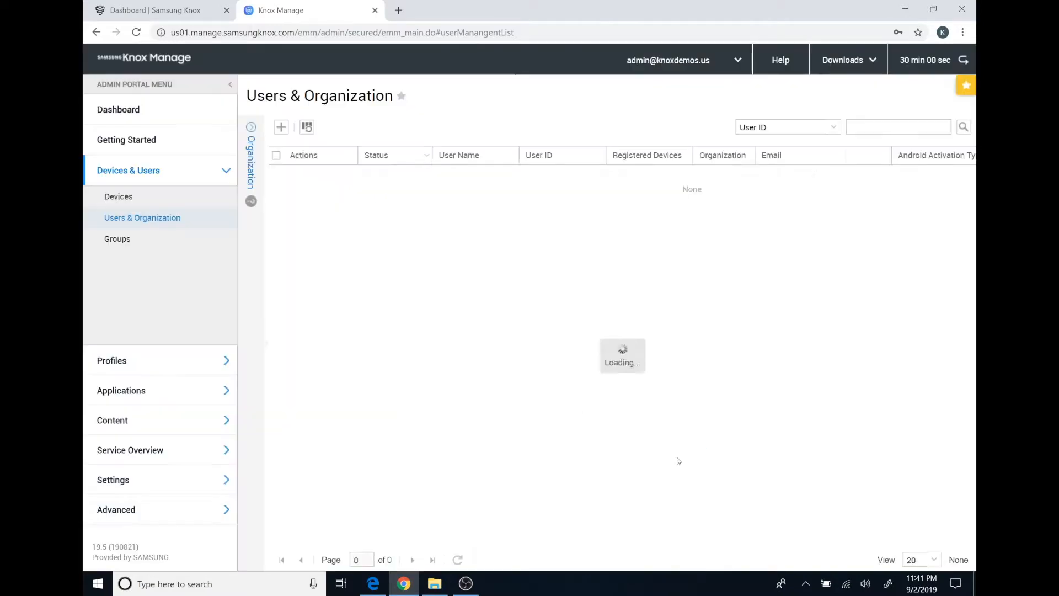
Add single user multiapp as ID and name, with its e-mail and confirmed password, and save
click(281, 127)
click(326, 143)
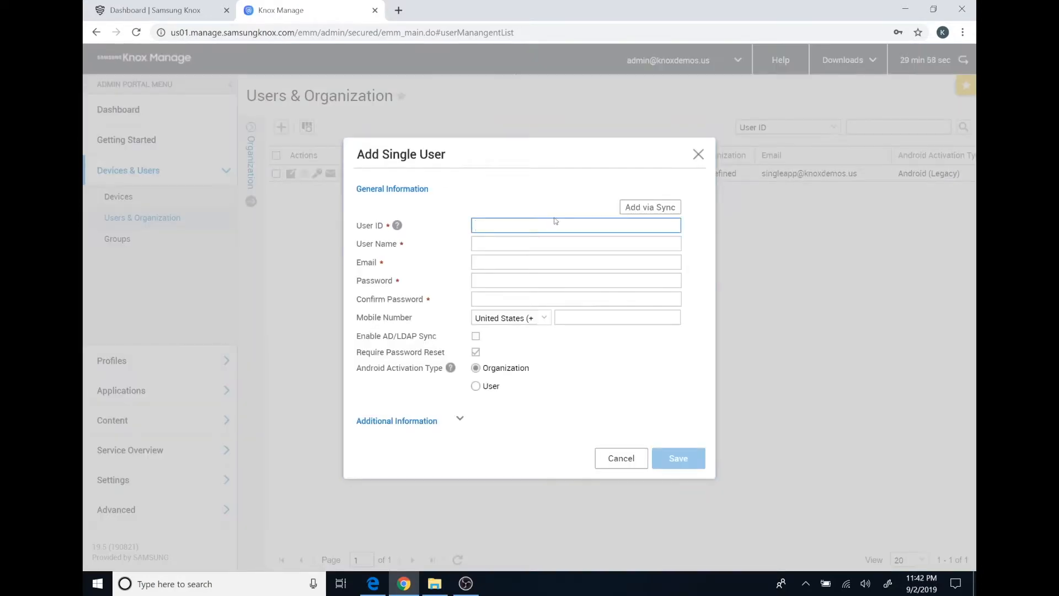
text(multiapp)
text(iapp)
key(Tab)
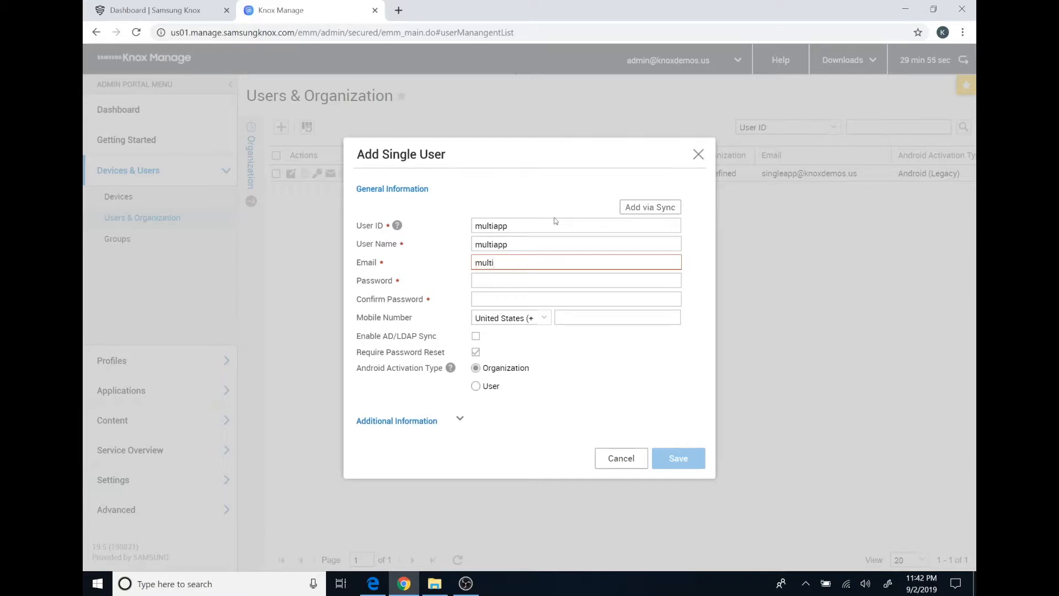
key(Tab)
text(••••••••••)
key(Tab)
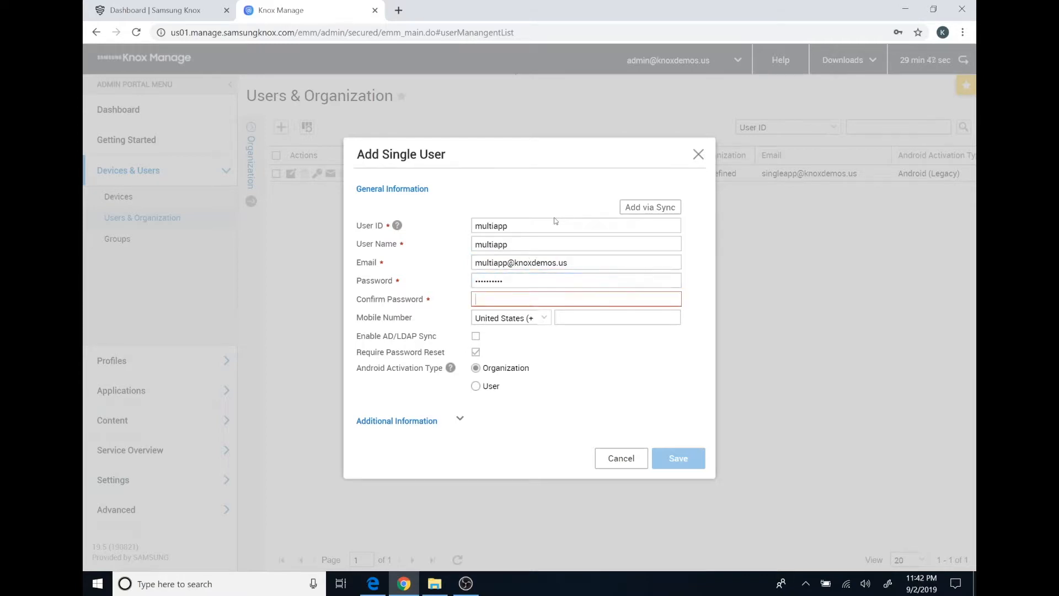
text(••••••••••)
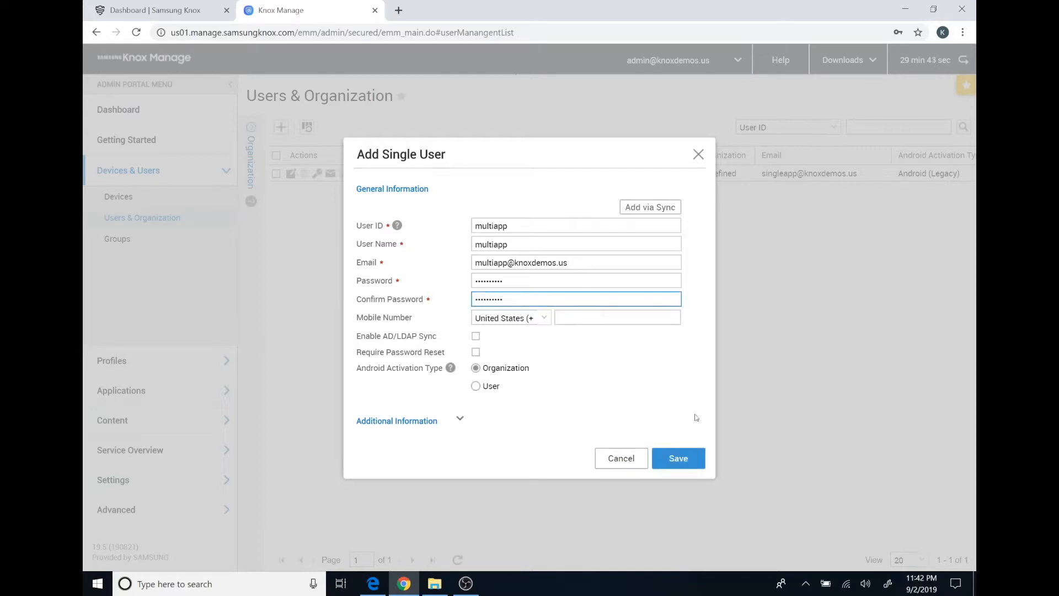
click(670, 453)
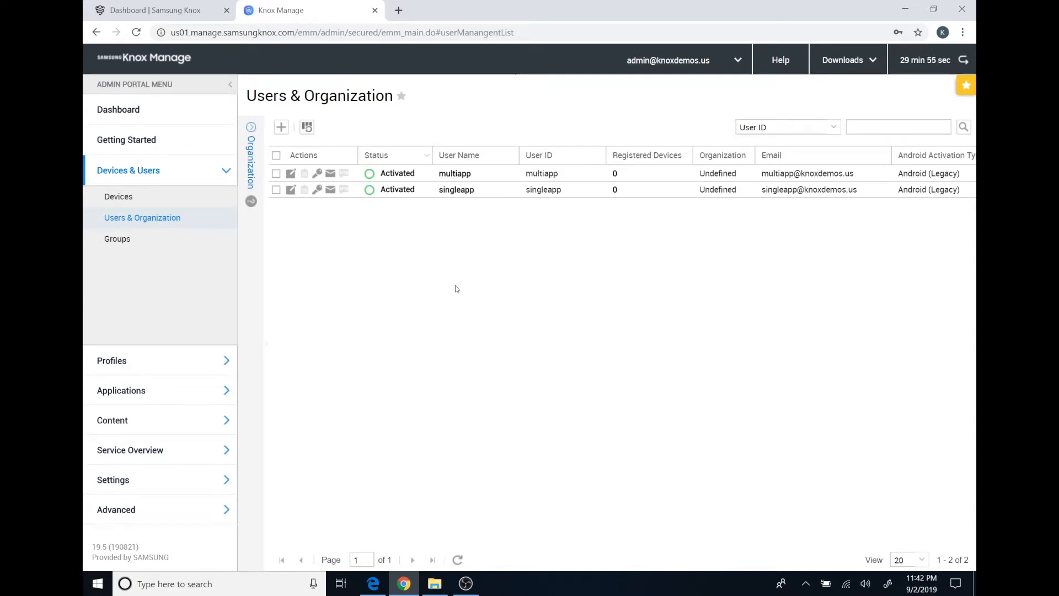
Modify Knox Demos, Inc. in the Organization tree to use Android Enterprise activation and save
click(251, 138)
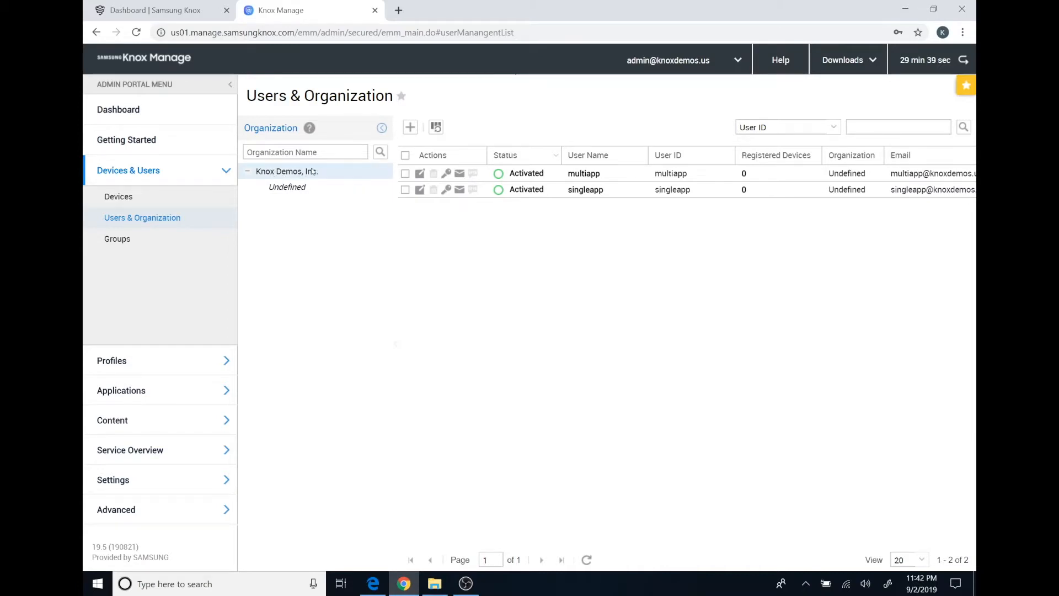
click(345, 172)
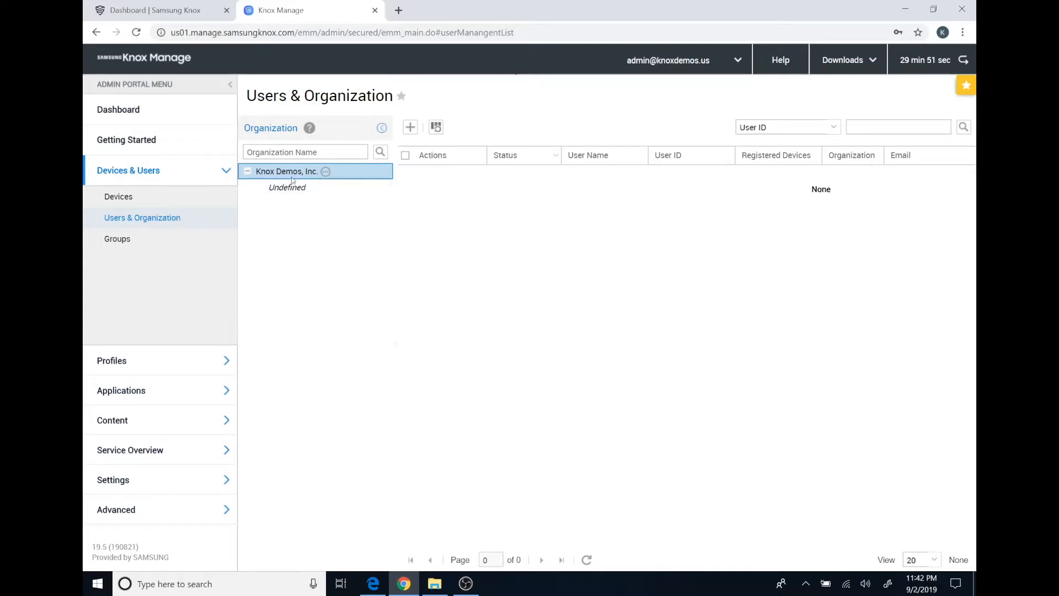
click(326, 172)
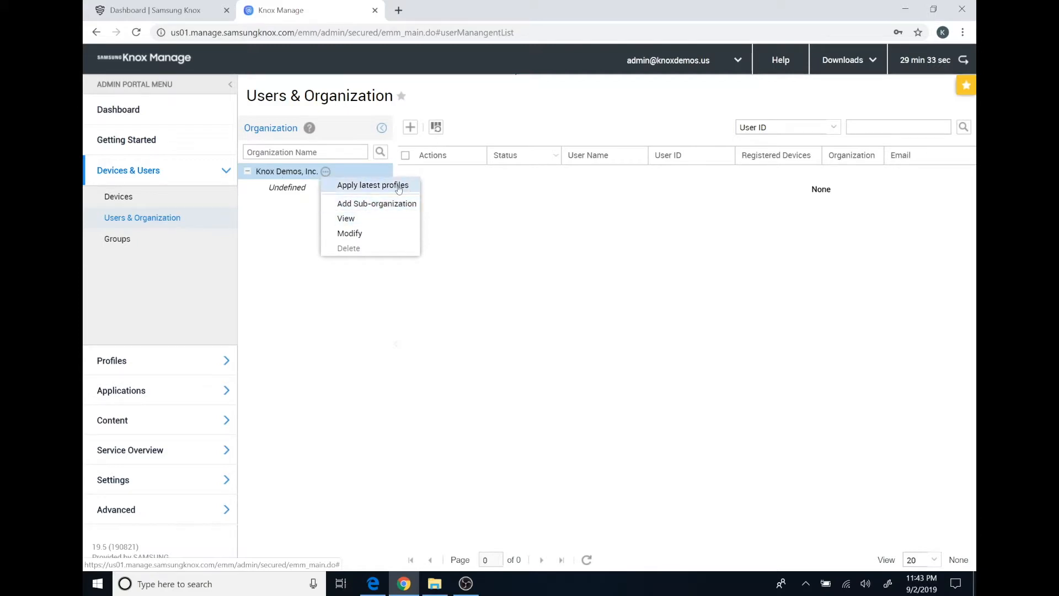
click(348, 234)
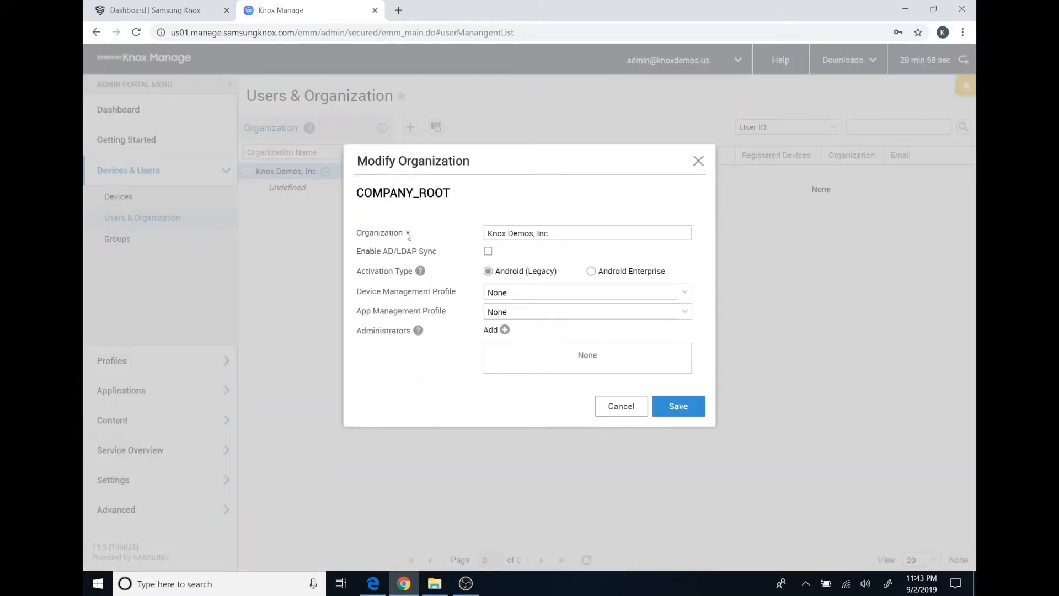
click(592, 272)
click(683, 406)
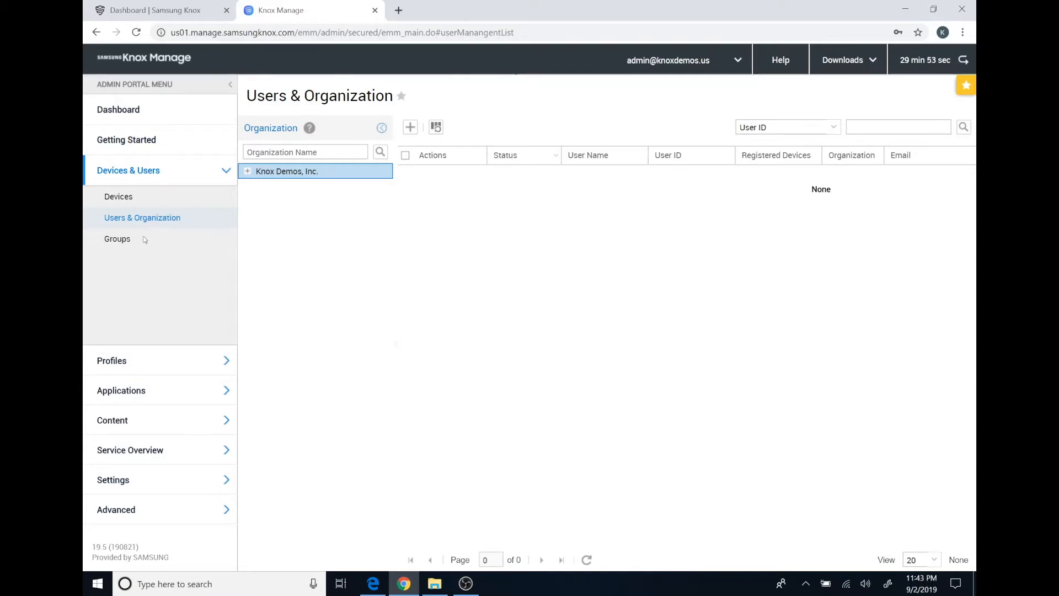
Open the empty Groups list, view the group-type options, then launch Knox Manage online help
click(126, 242)
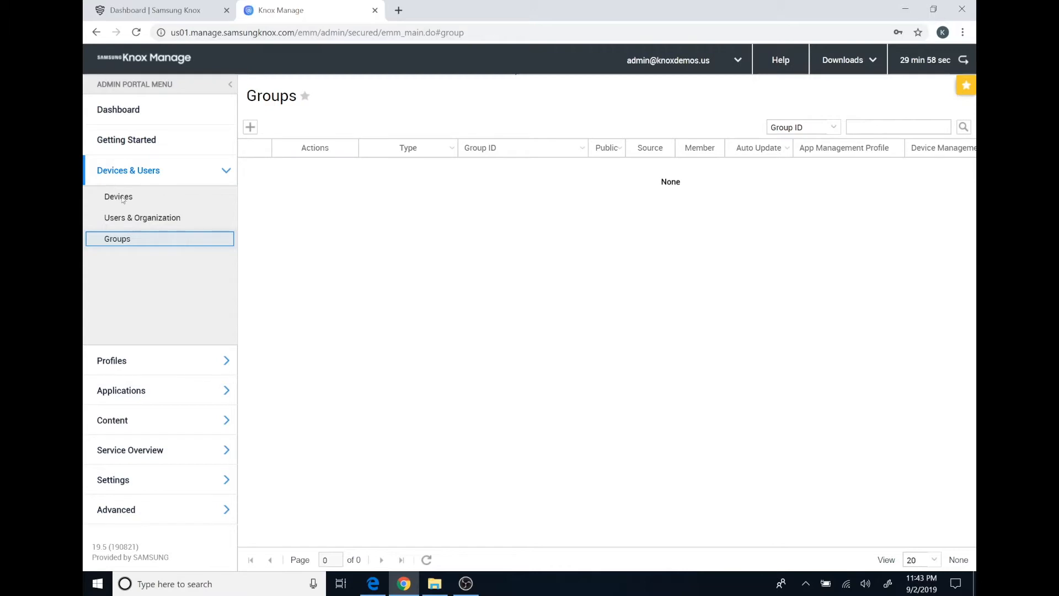
click(250, 127)
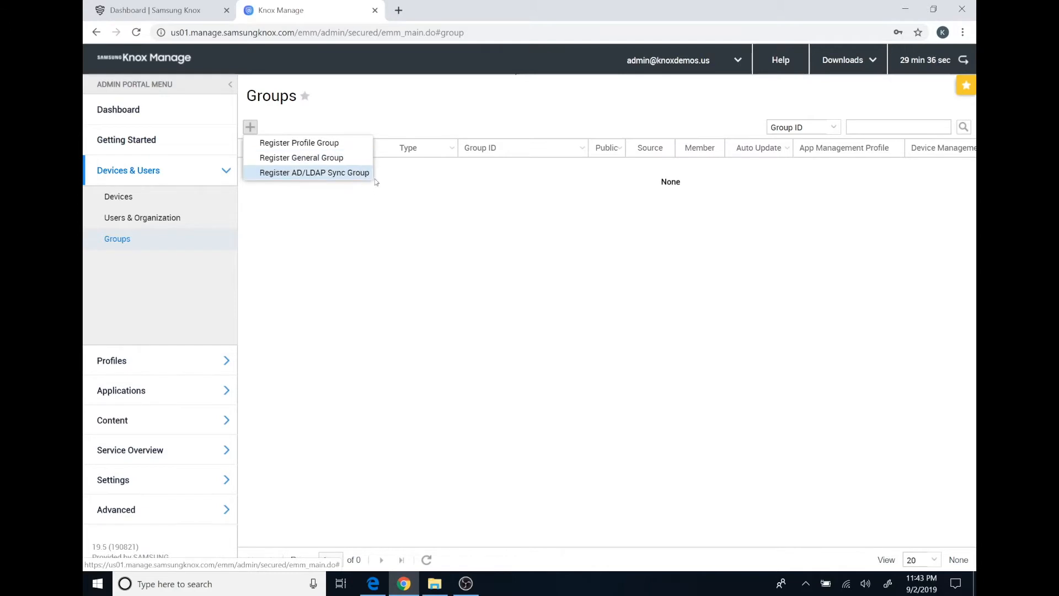
click(780, 60)
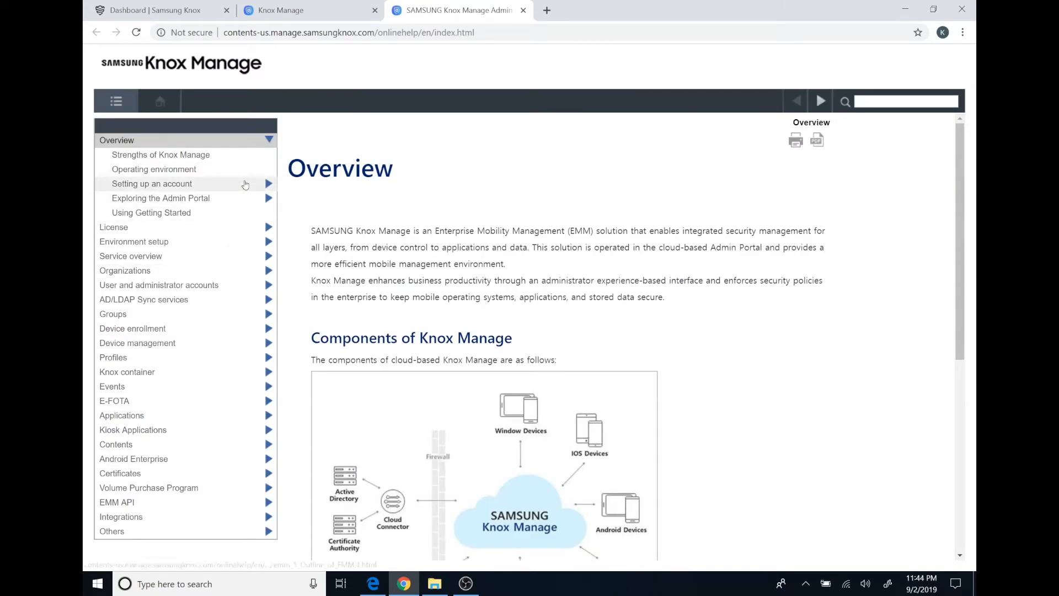
Search the help for 'profile', read the Registering profiles topic, then close the help tab
click(874, 102)
text(profile)
key(Return)
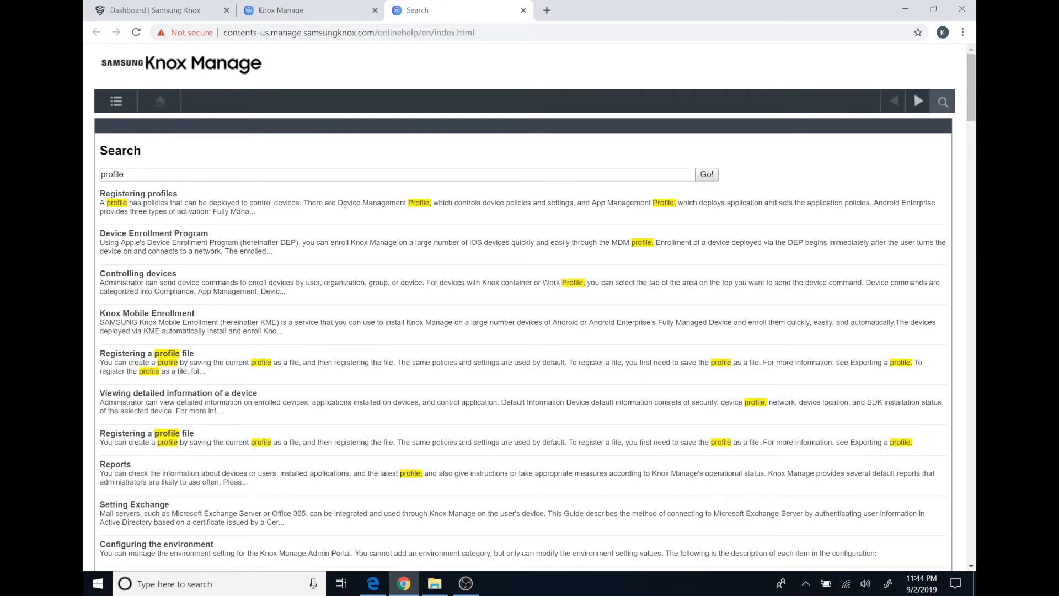
click(164, 195)
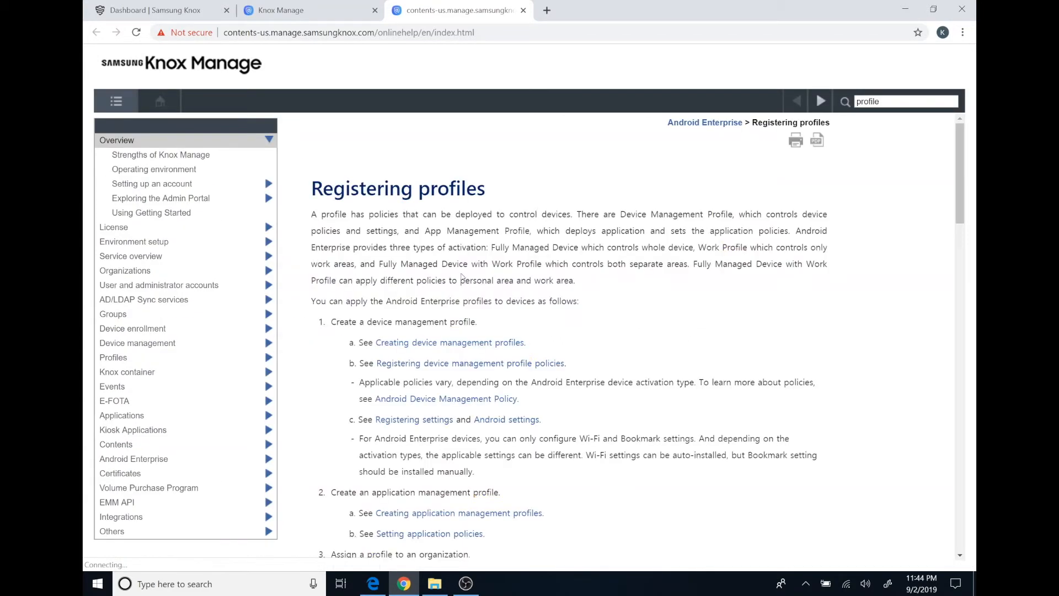
scroll(547, 255, down, 3)
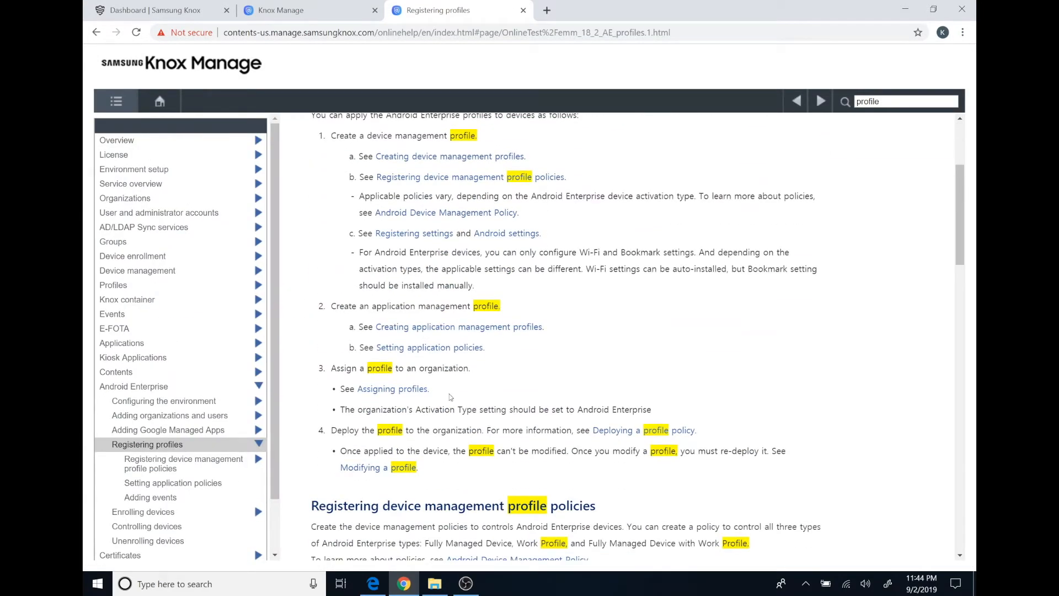
scroll(552, 340, down, 3)
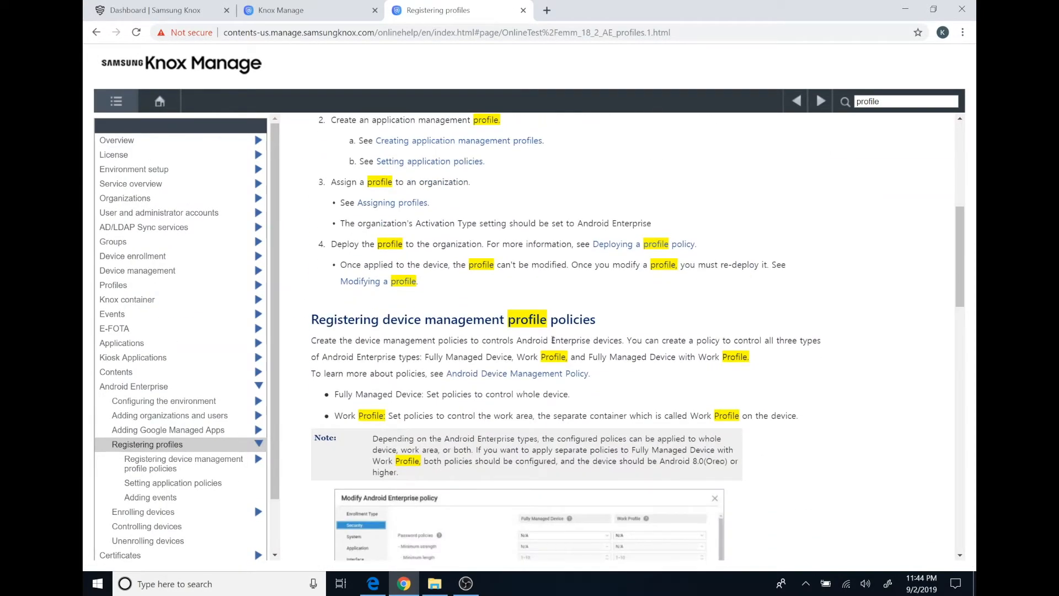
scroll(569, 273, up, 6)
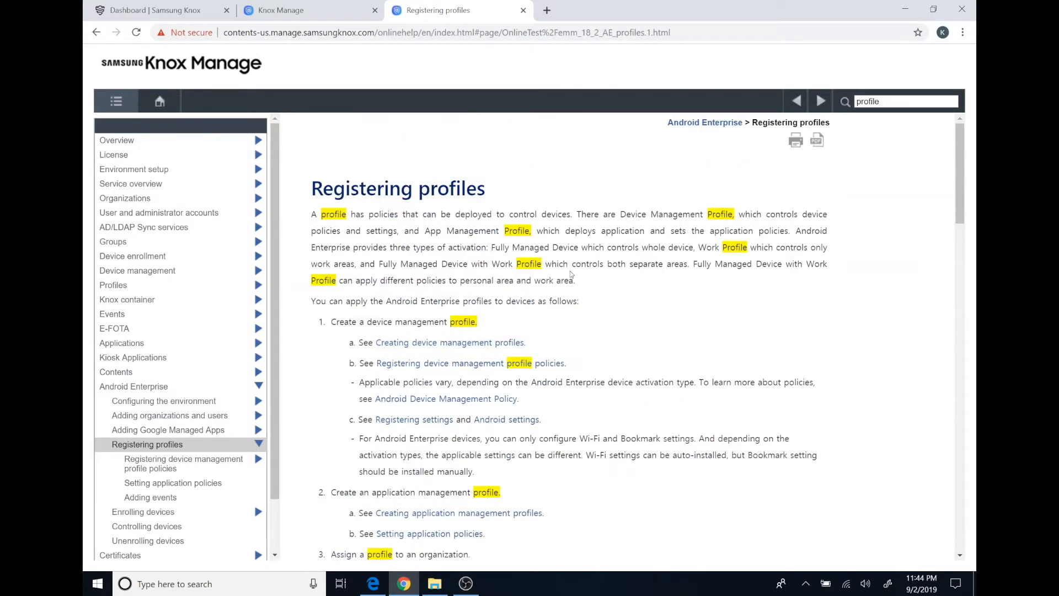
click(523, 11)
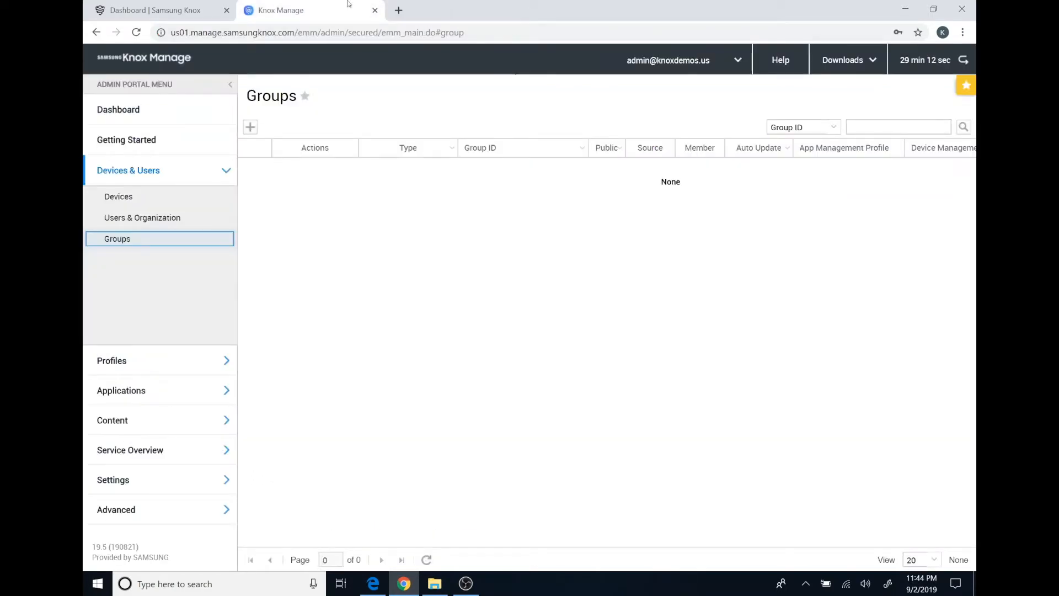
Register profile group SingleApp with member singleapp, save it, and decline allocating a profile
click(250, 127)
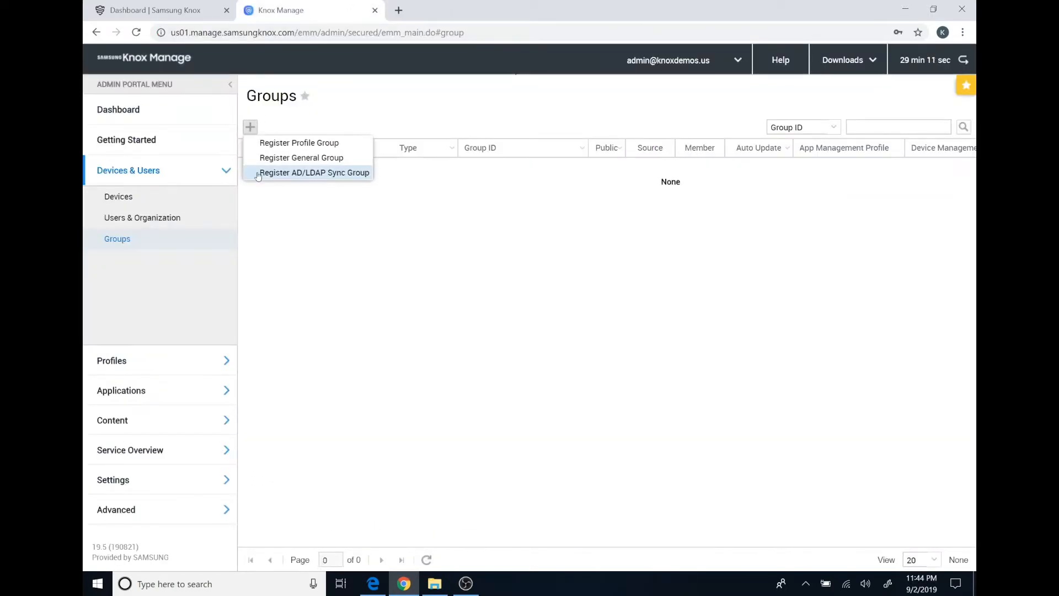
click(312, 145)
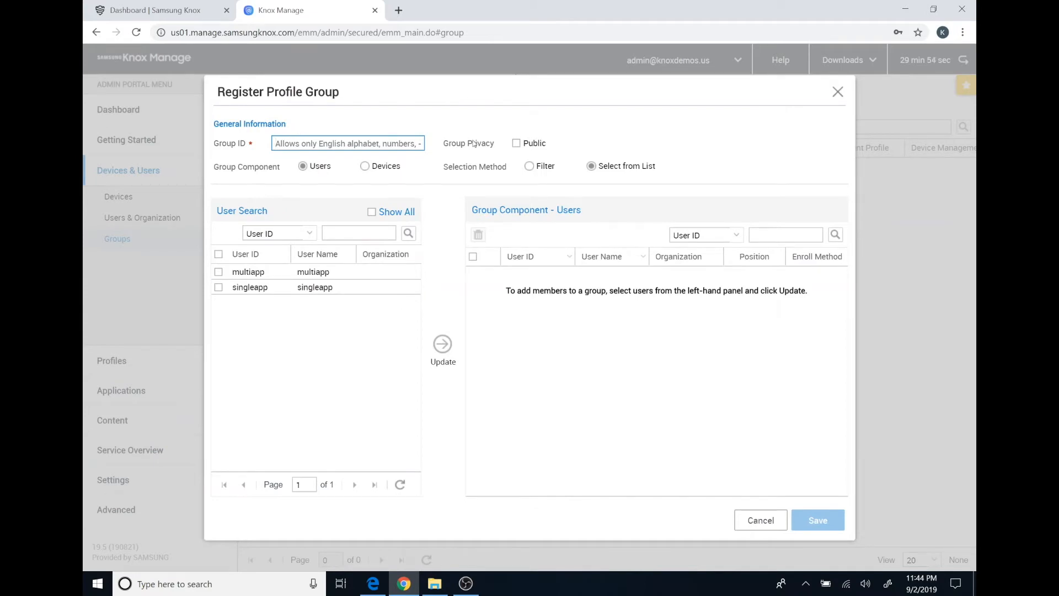
text(SingleApp)
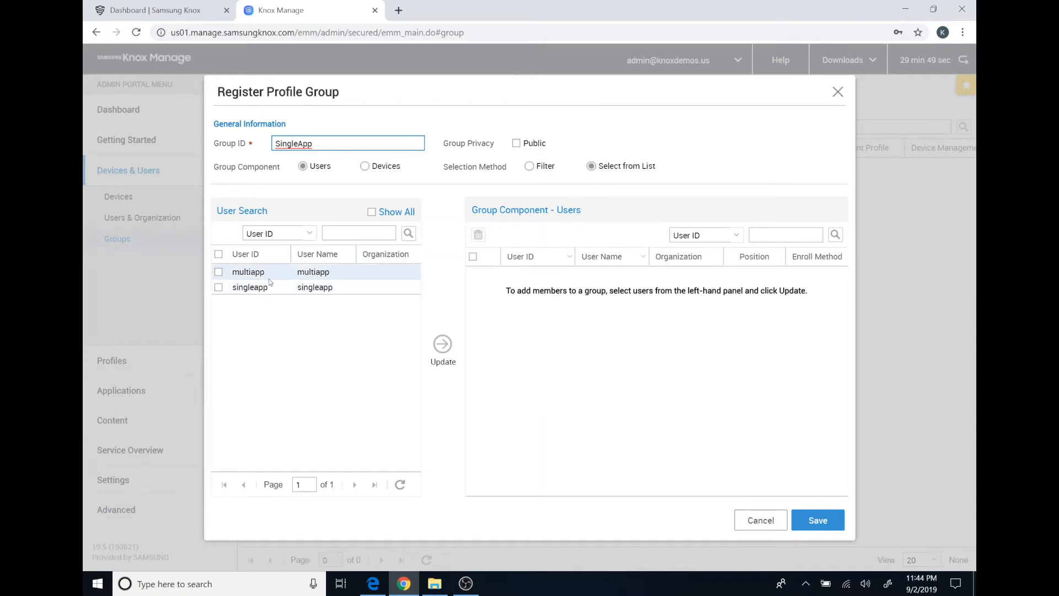
click(529, 167)
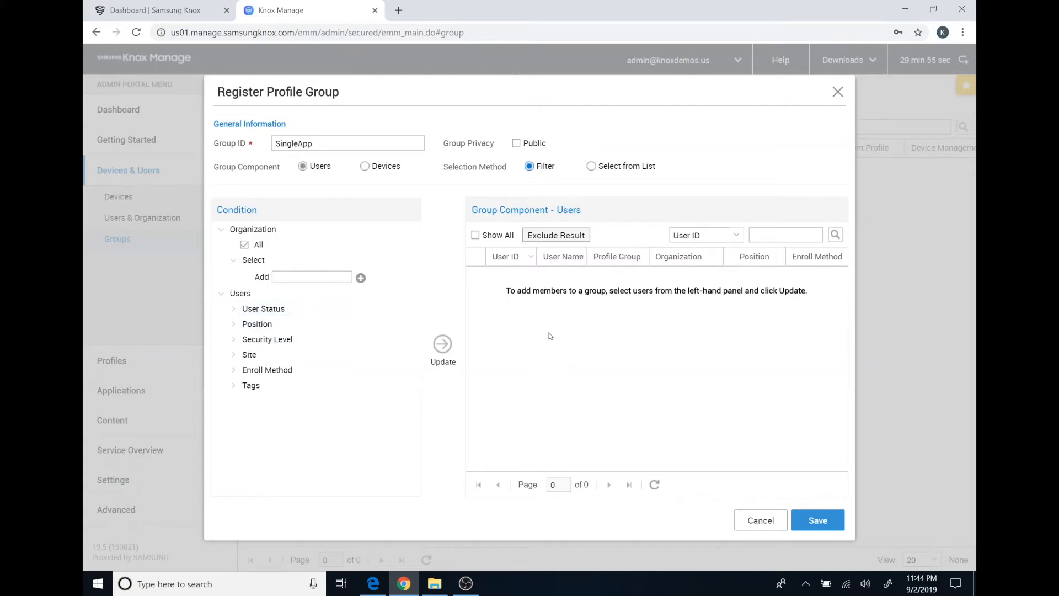
click(592, 167)
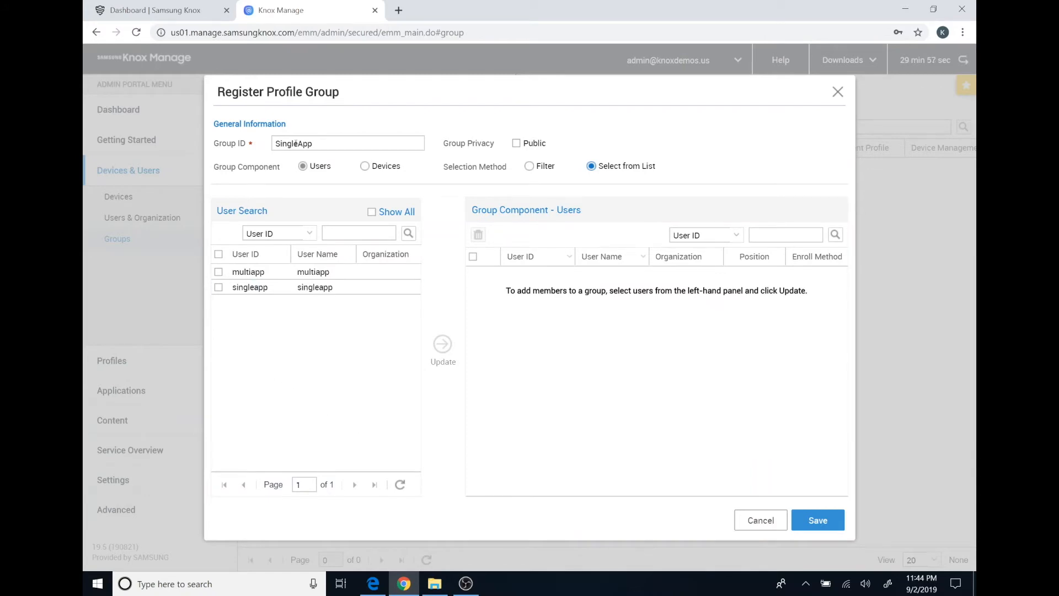
click(219, 287)
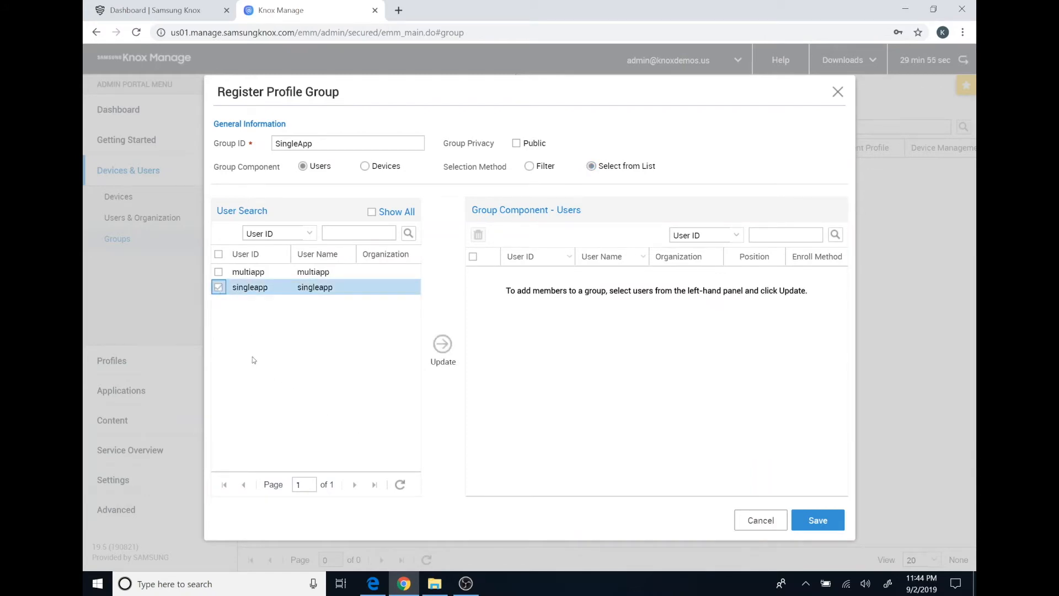
click(450, 349)
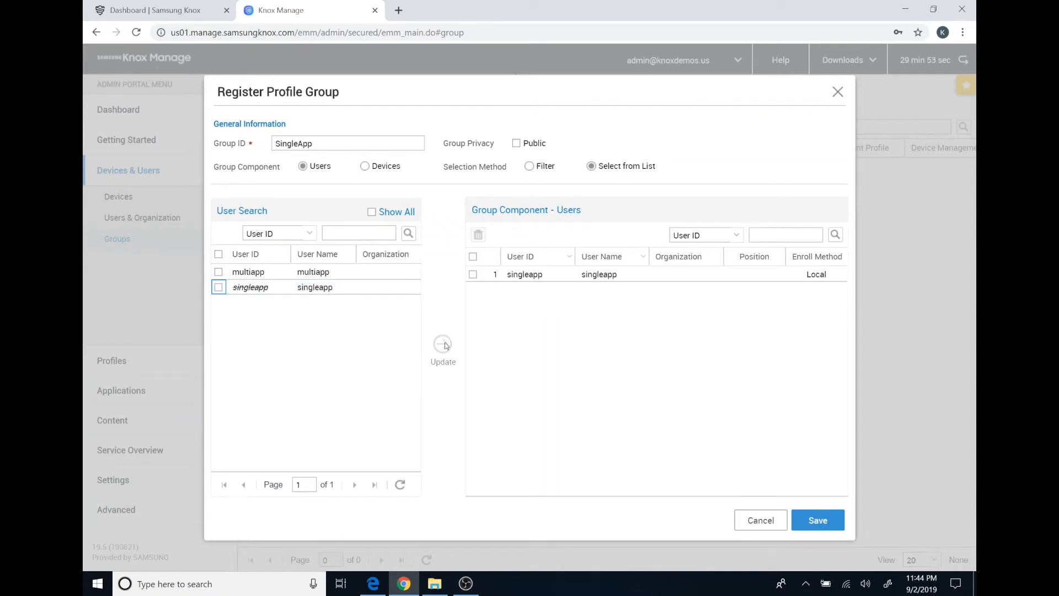
click(818, 521)
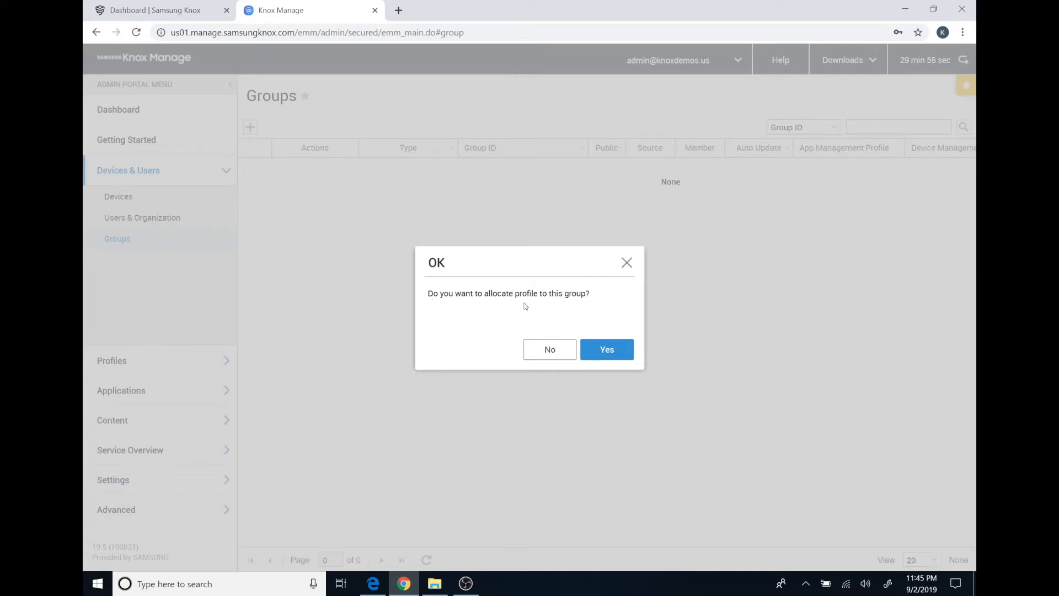
click(558, 350)
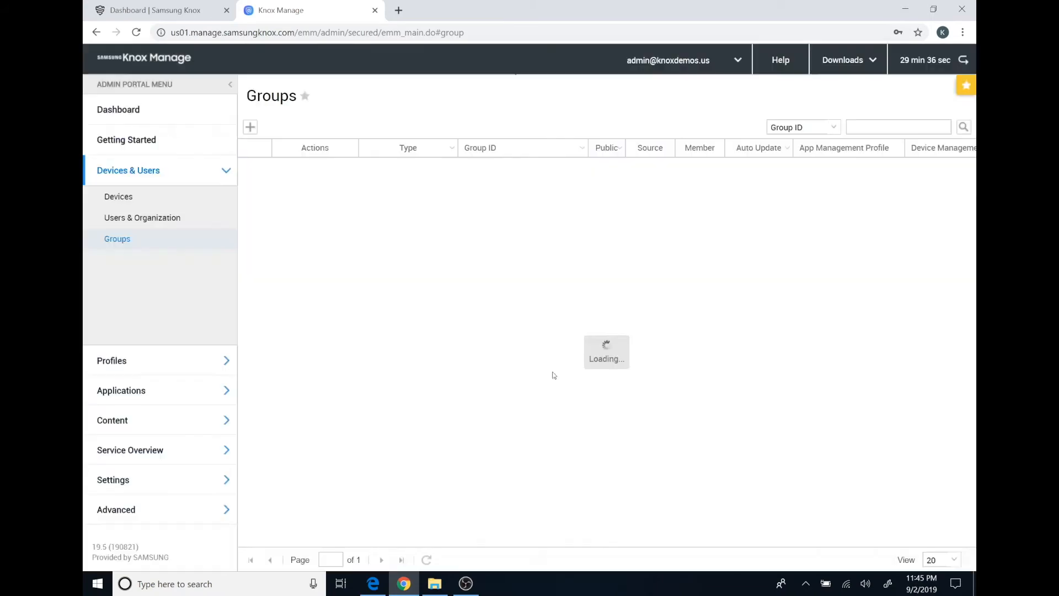
Register a 'MultiApp' profile group with the multiapp user as its member, allocating no profile
click(250, 127)
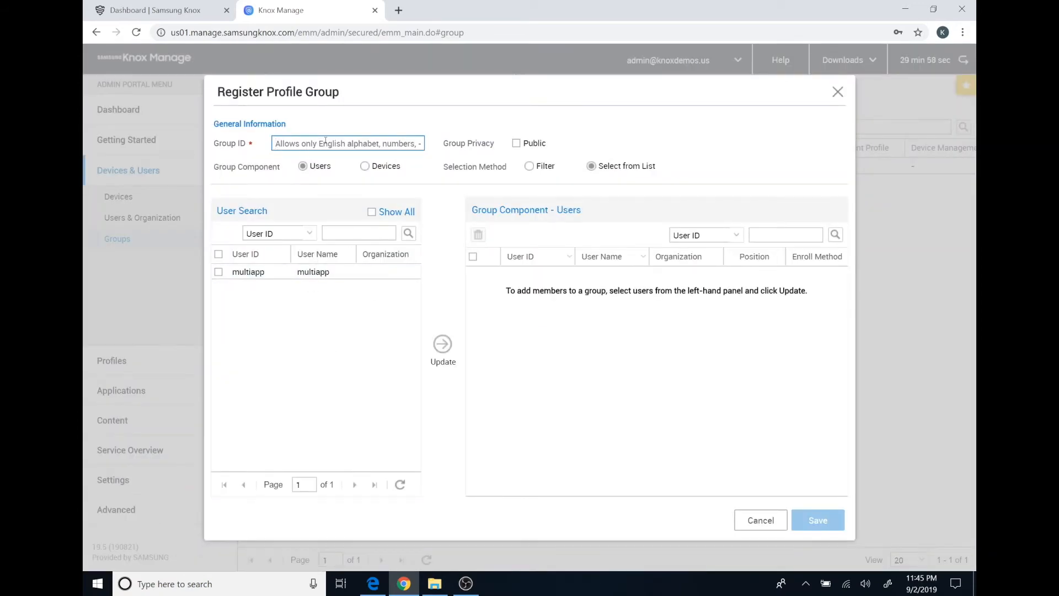
text(MultiApp)
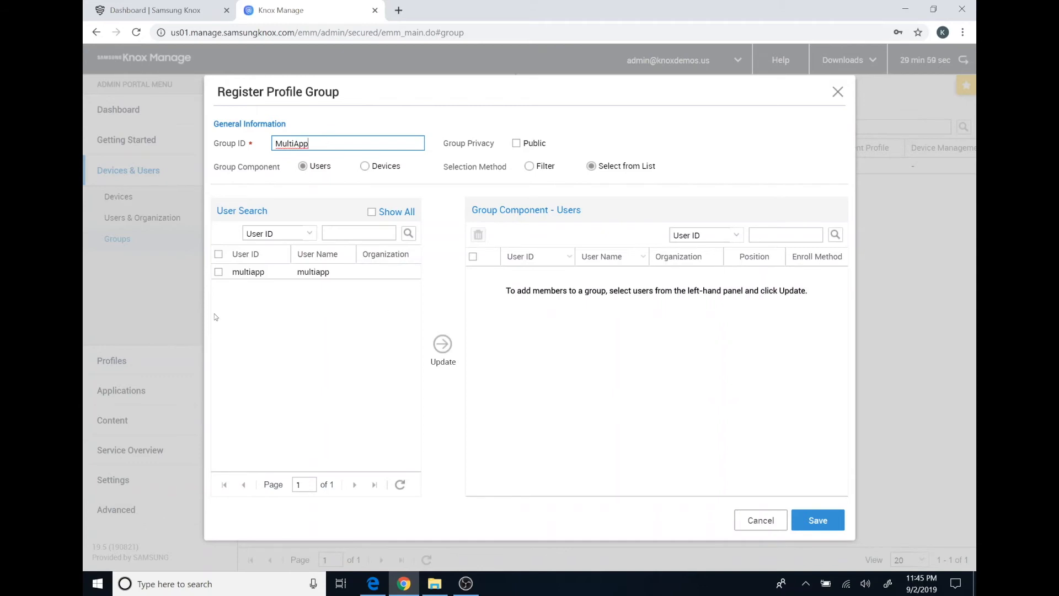
click(219, 271)
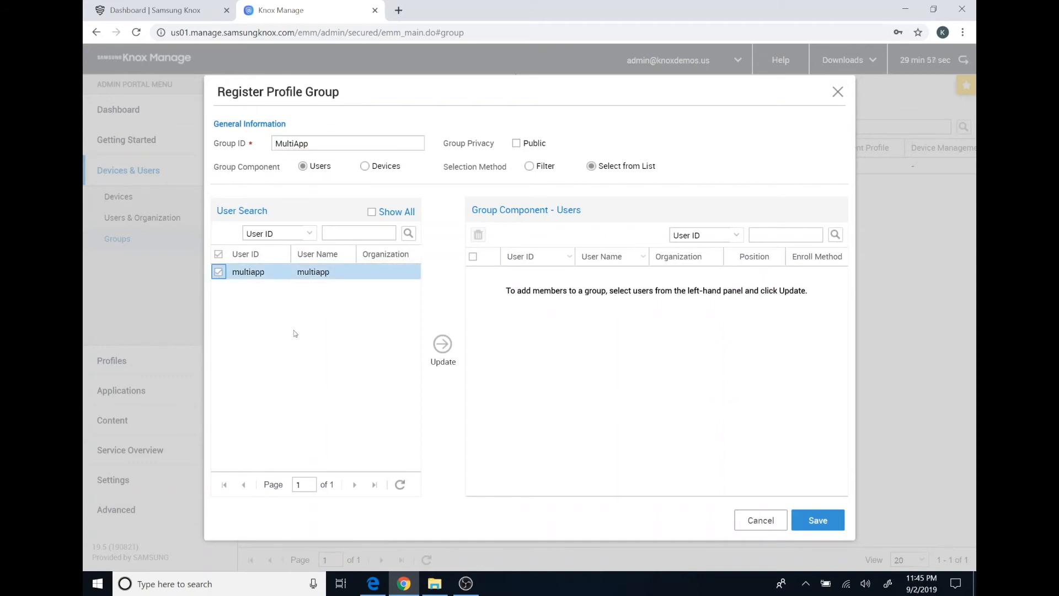
click(442, 345)
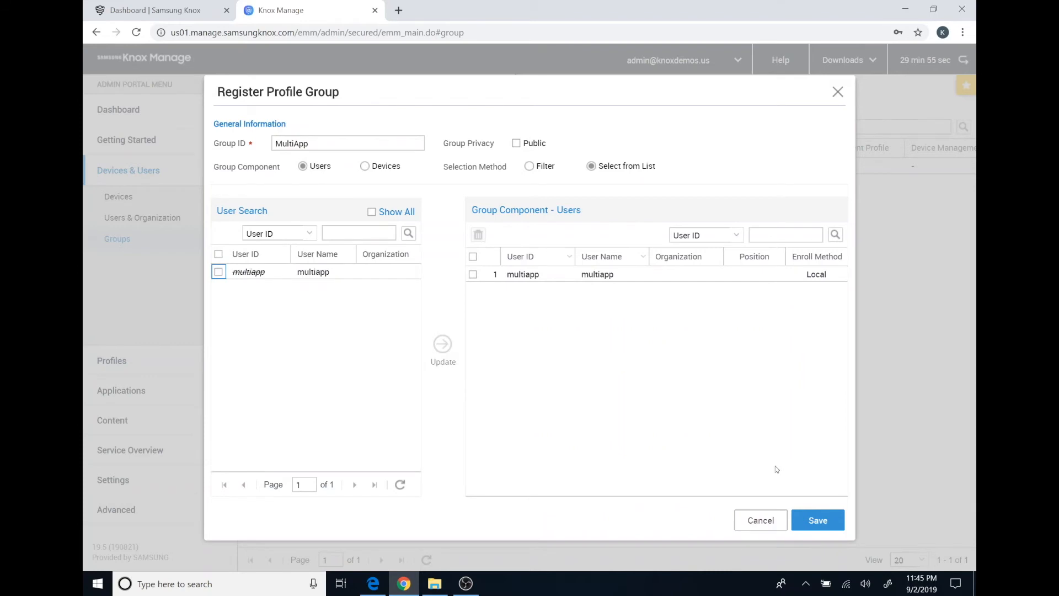
click(824, 518)
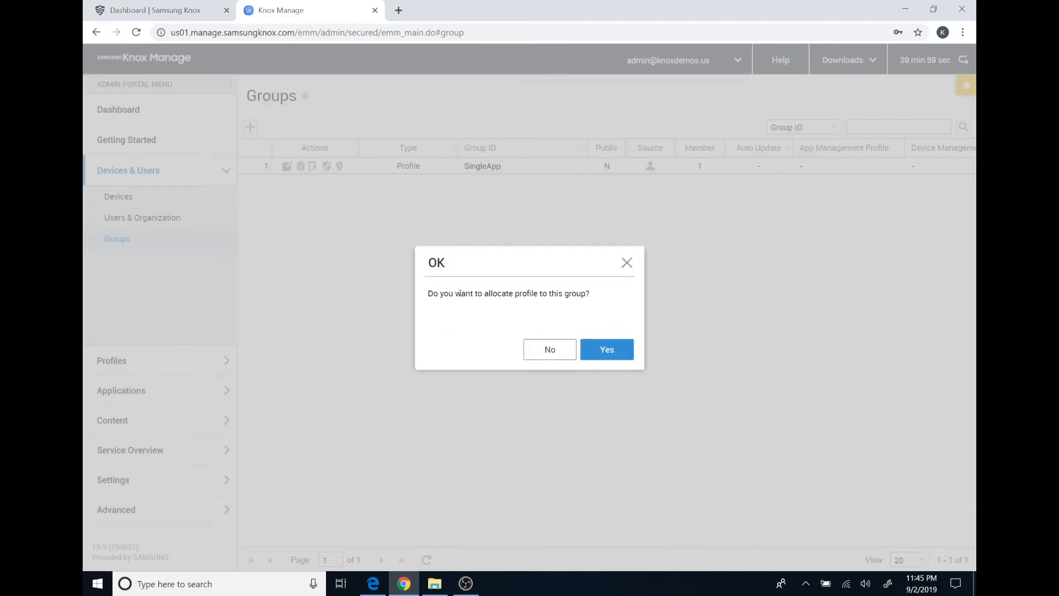
click(550, 350)
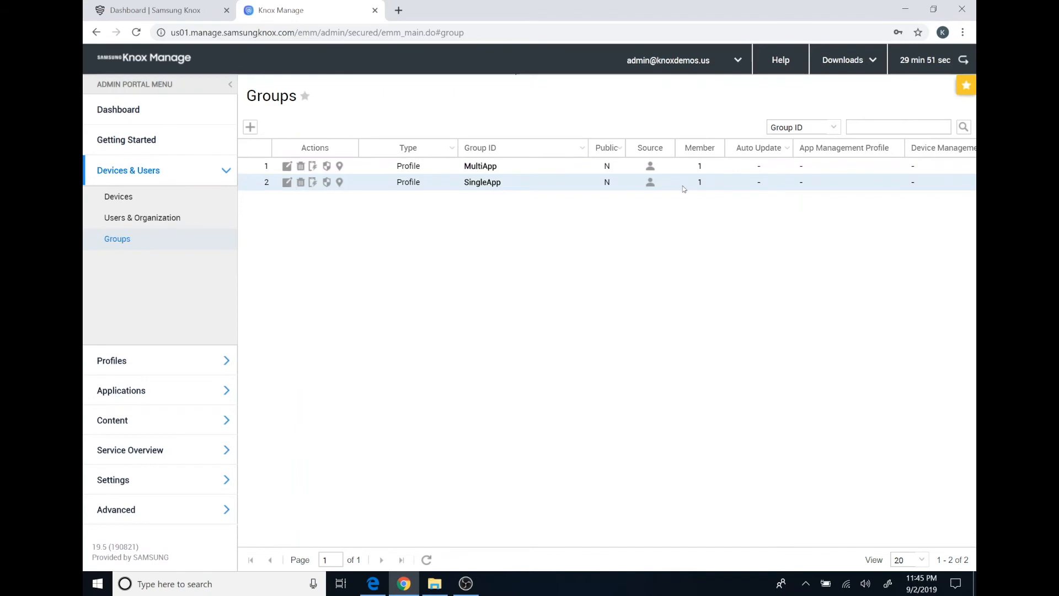
Scroll the Groups table right to view the rest of its columns
scroll(721, 300, right, 3)
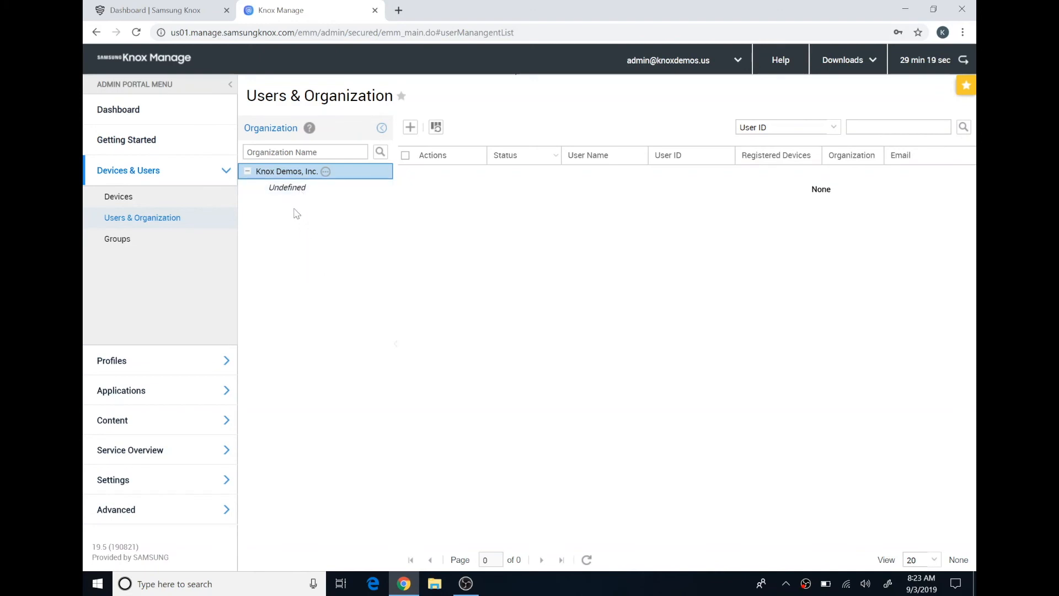
Select all users under Undefined and reassign them to the Knox Demos, Inc. organization
click(294, 189)
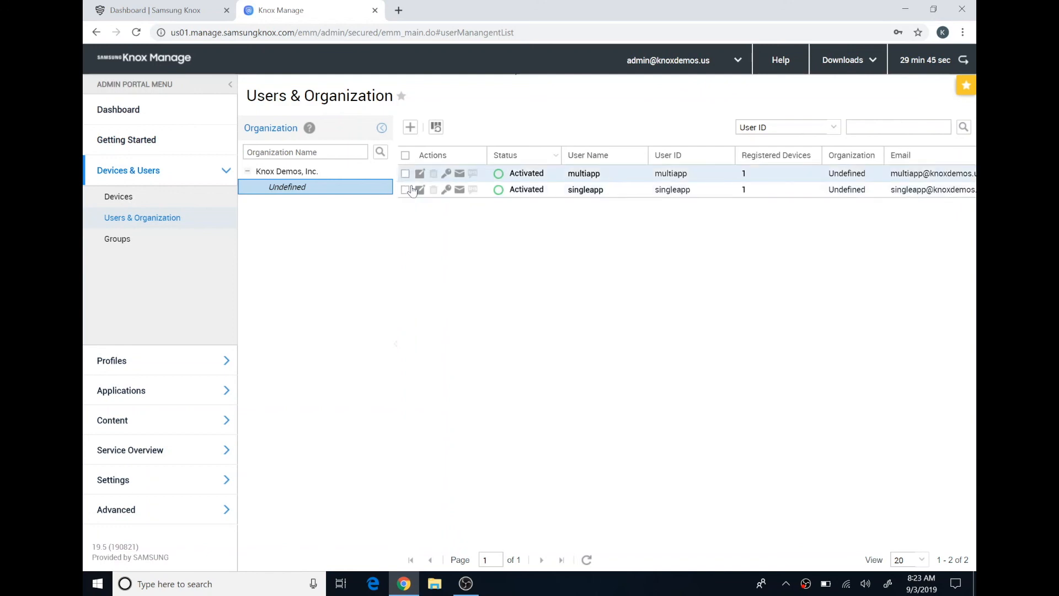
click(405, 156)
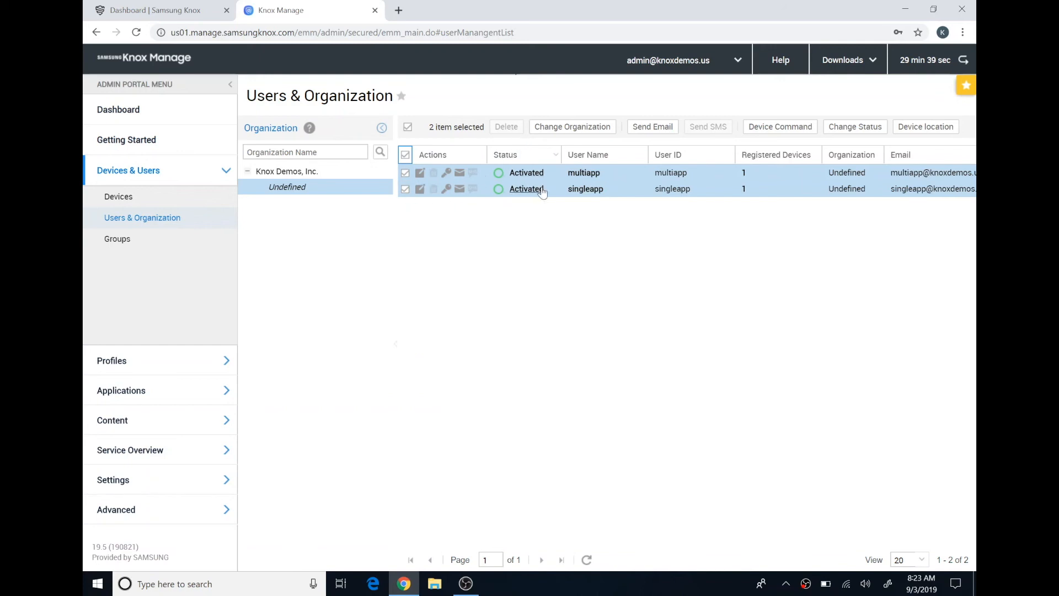
click(568, 127)
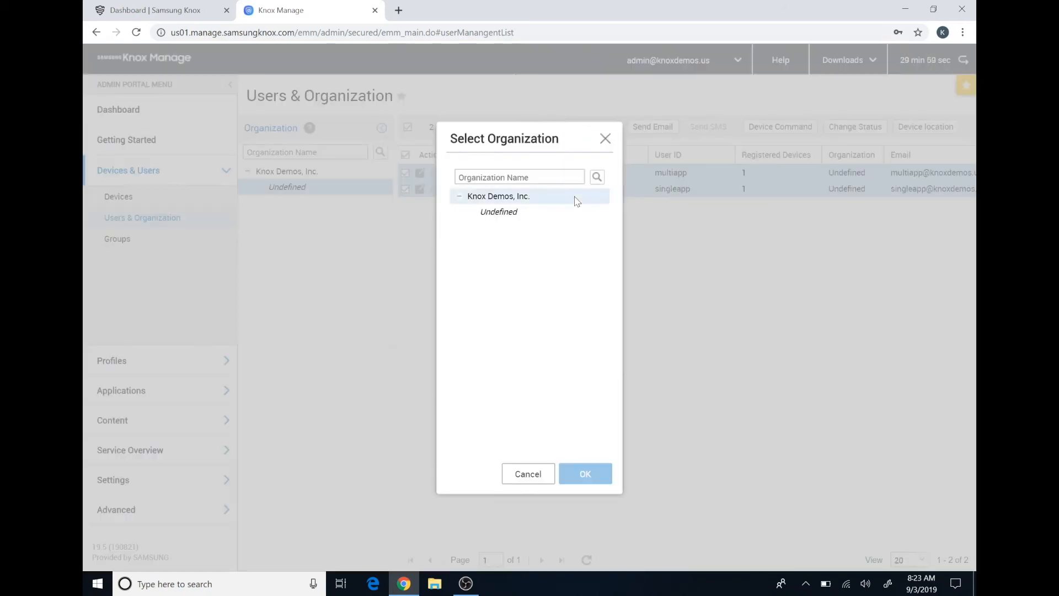
click(478, 200)
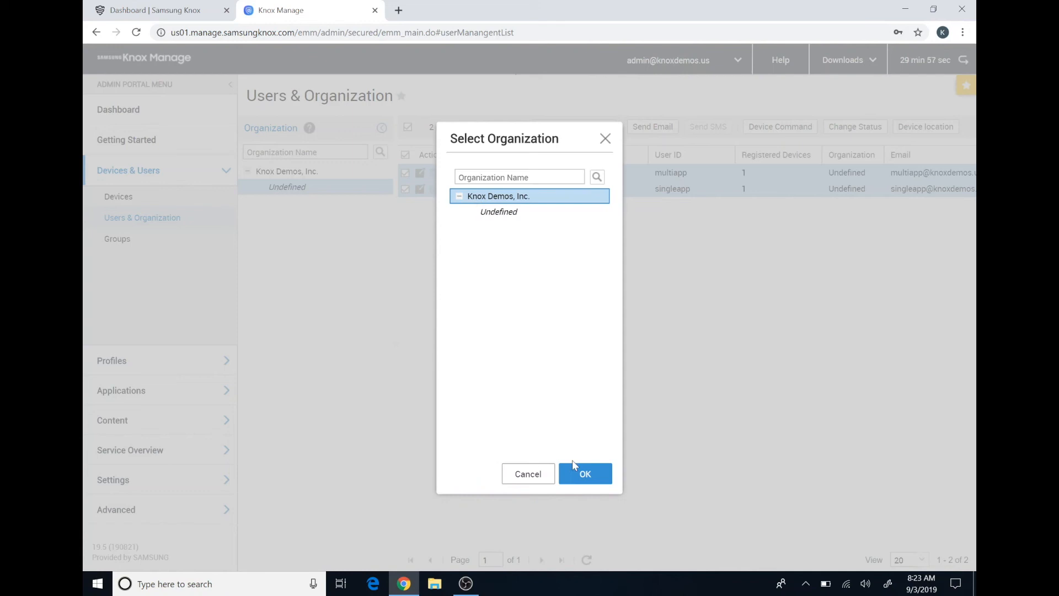
click(586, 473)
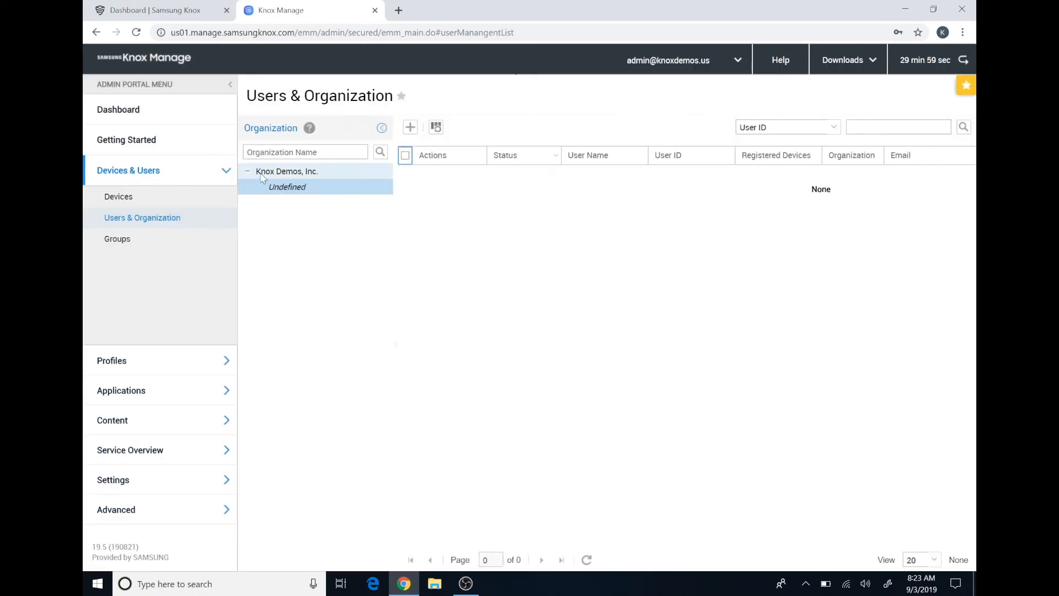
Review the Knox Demos, Inc. users and its Android Enterprise activation type, cancelling without saving
click(288, 172)
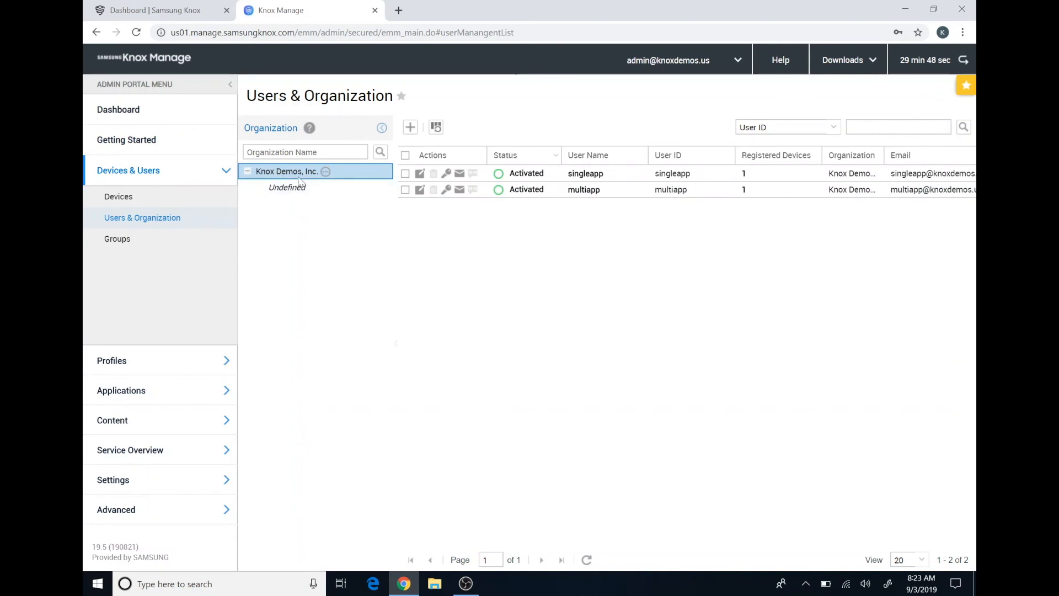
click(325, 171)
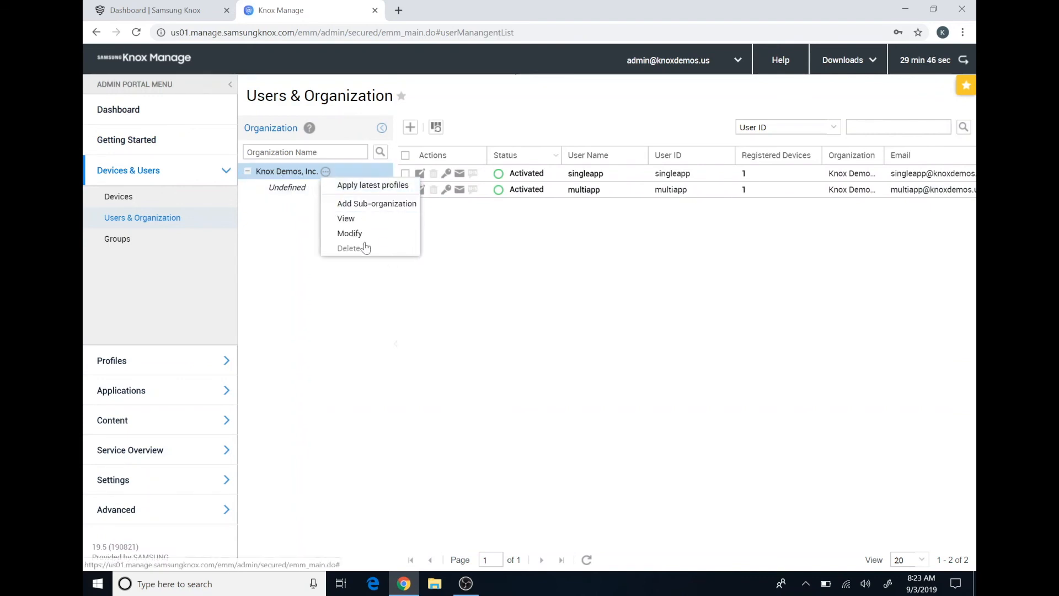
click(363, 243)
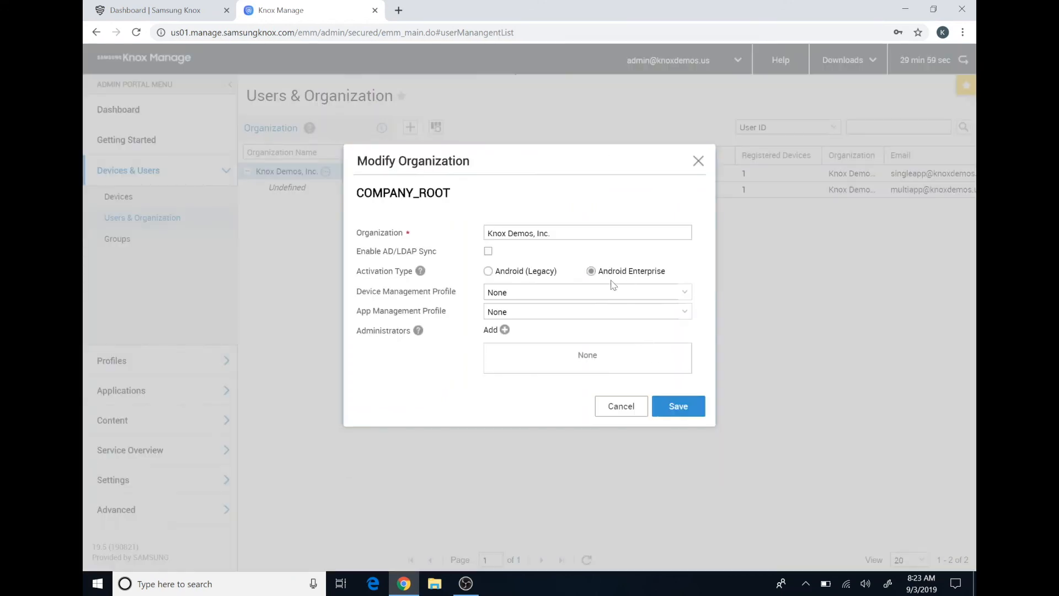
click(621, 406)
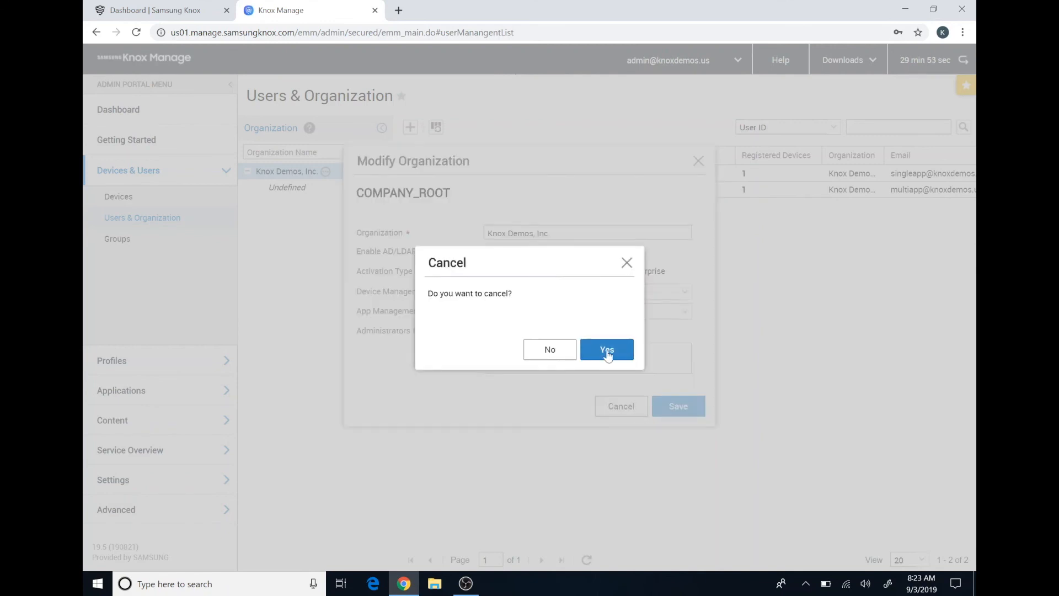